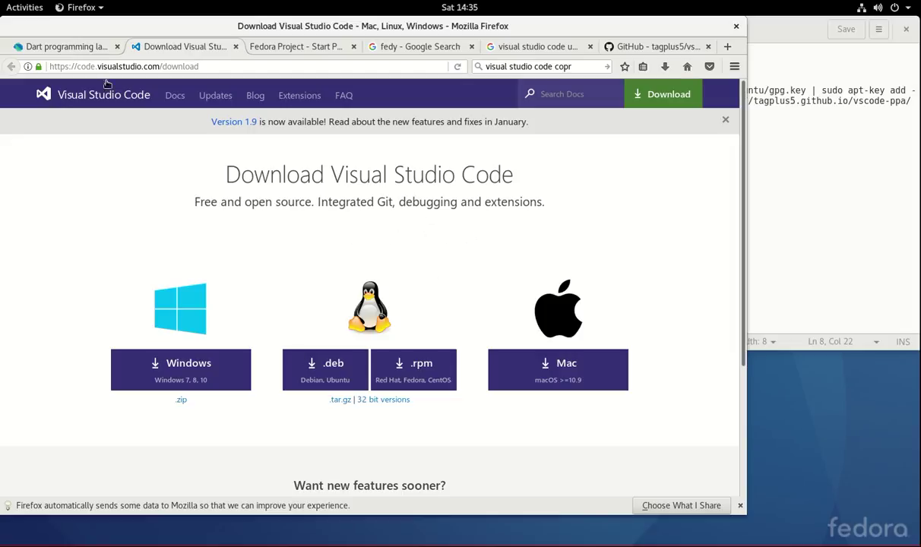
- Search the web for 'visual studio code copr' and open the mosquito/vscode Copr result
left_click(32, 12)
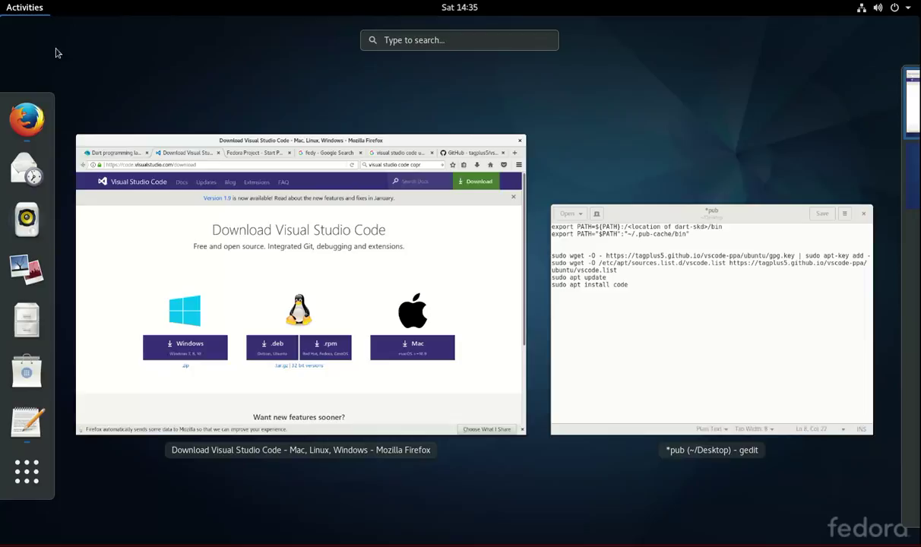
left_click(285, 257)
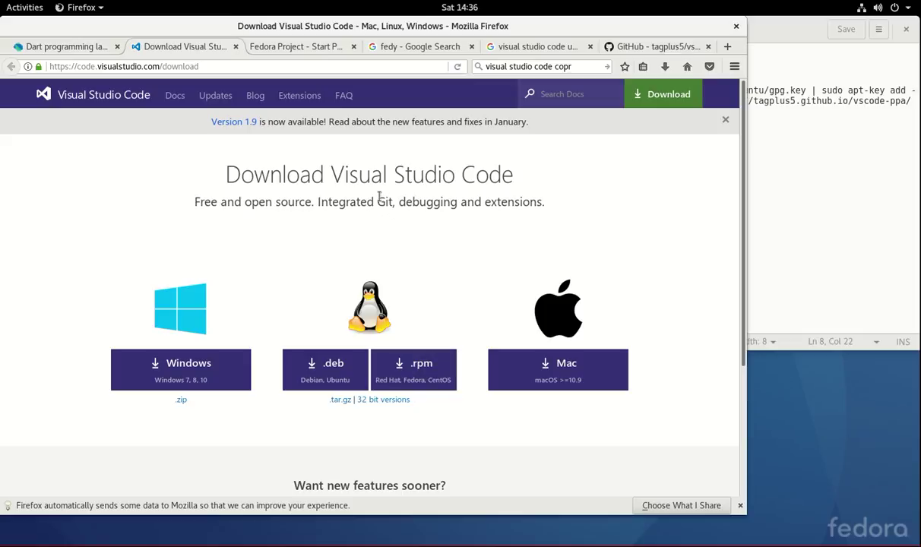
left_click(274, 47)
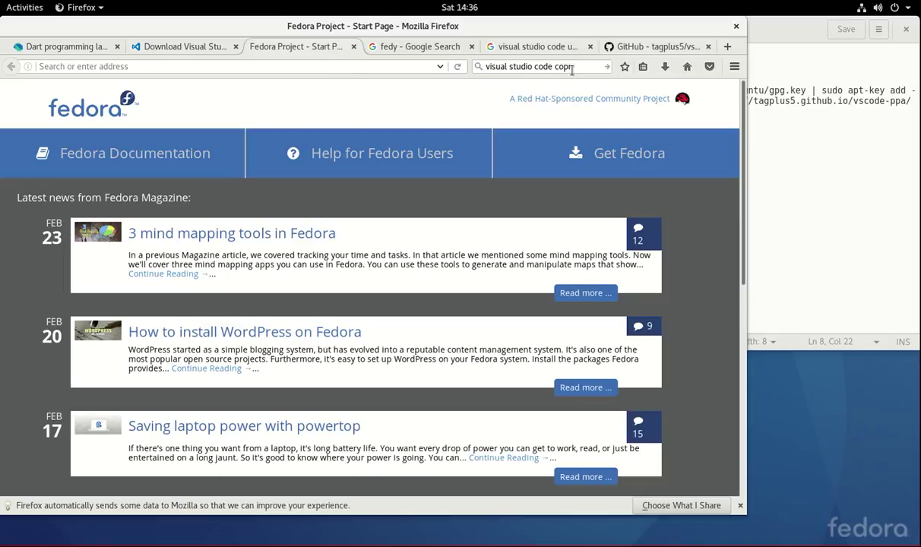
left_click(607, 67)
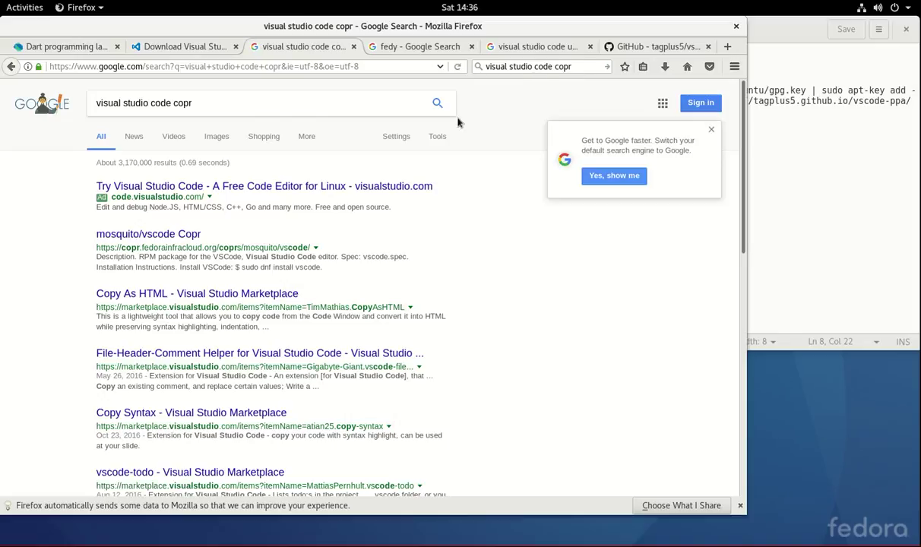
left_click(160, 241)
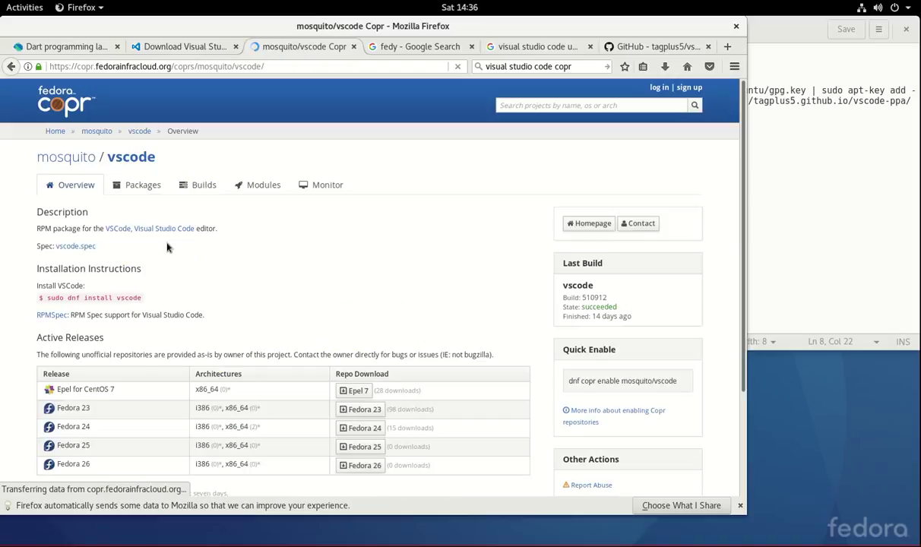
scroll(373, 275, "down", 1)
scroll(373, 275, "down", 2)
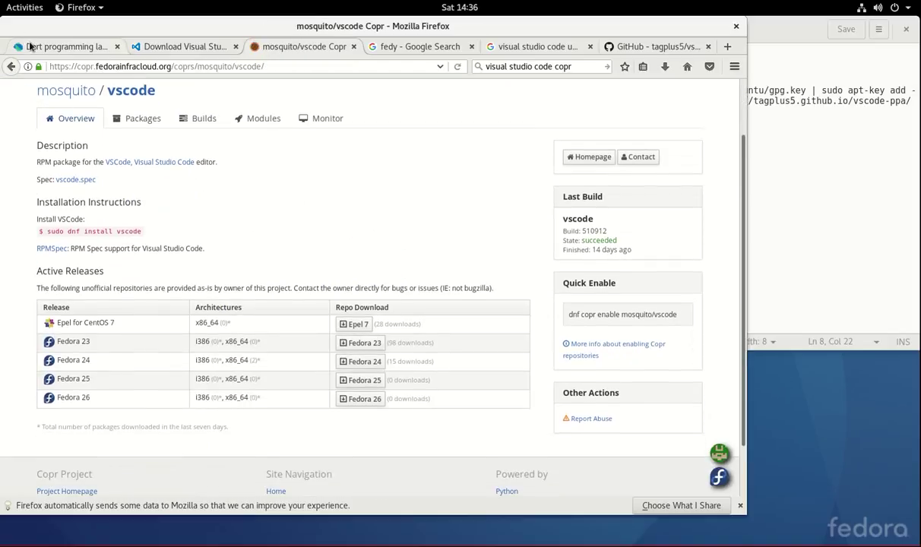
left_click(23, 12)
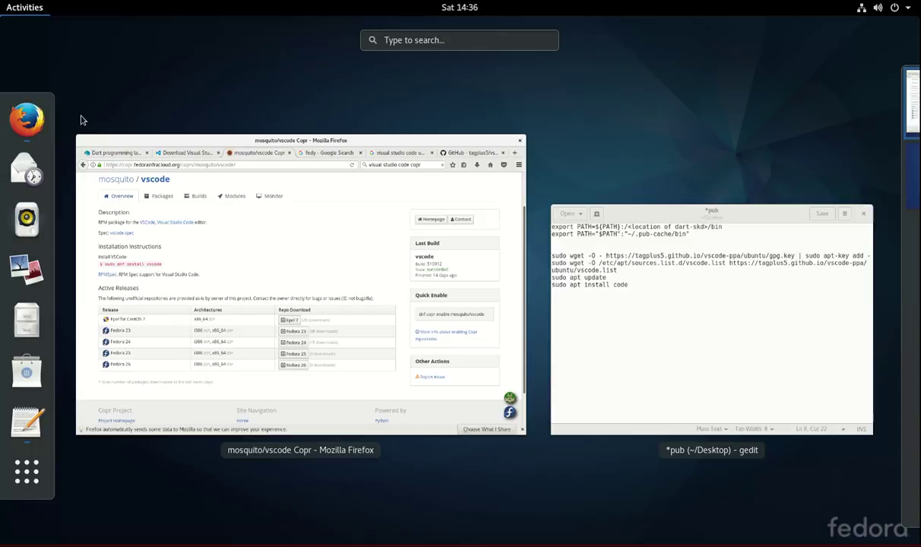
type("ter")
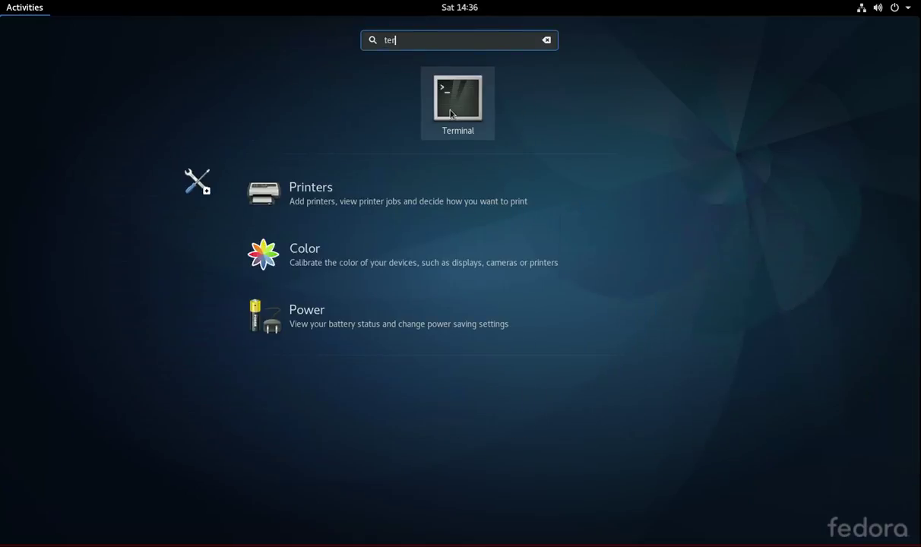
- In a new terminal, run 'sudo dnf copr enable mosquito/vscode', entering the password and confirming
left_click(431, 109)
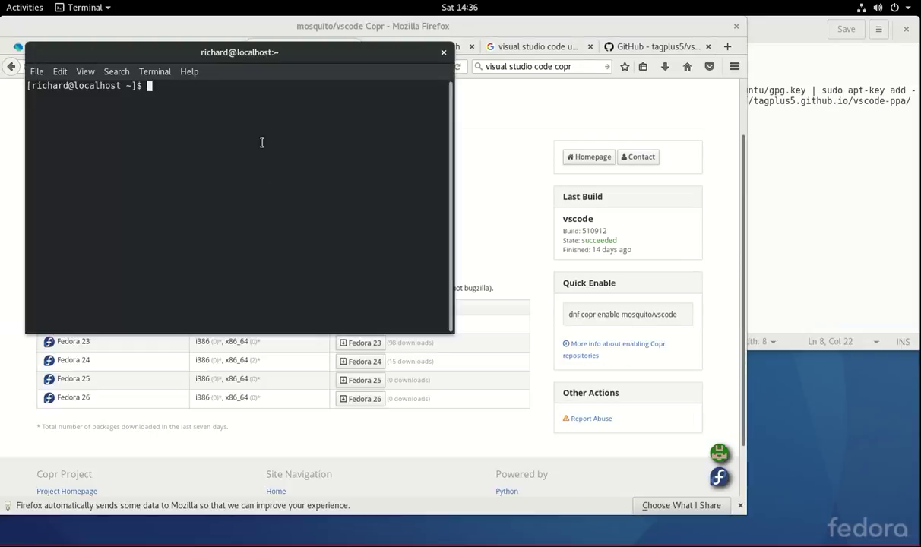
type("sudo")
left_click_drag(684, 319, 566, 314)
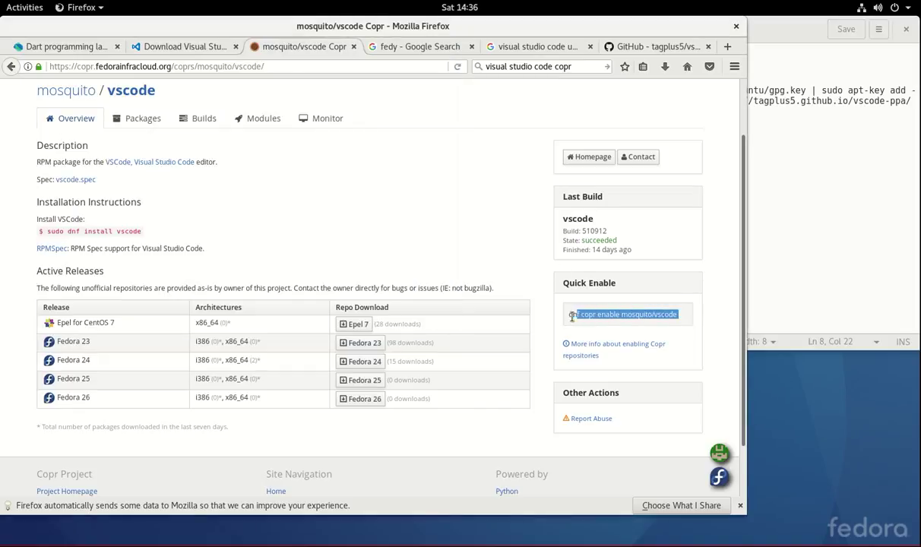
left_click(30, 9)
type("sudo dnf copr enable mosquito/vscode")
left_click(34, 416)
middle_click(317, 175)
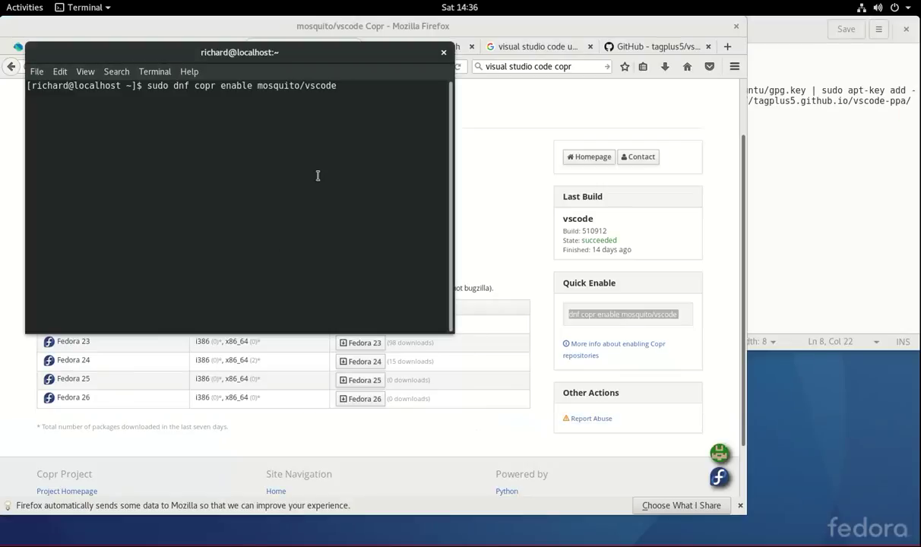
key("Return")
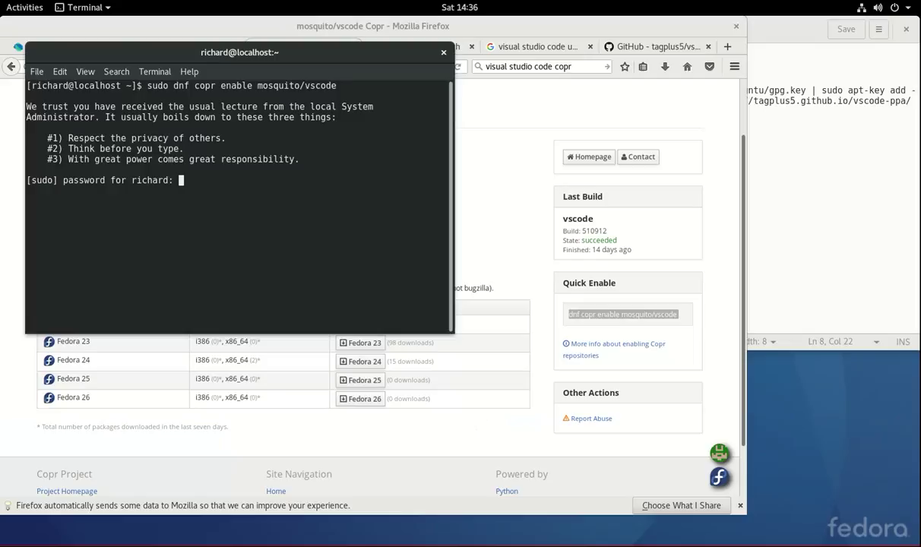
key("Return")
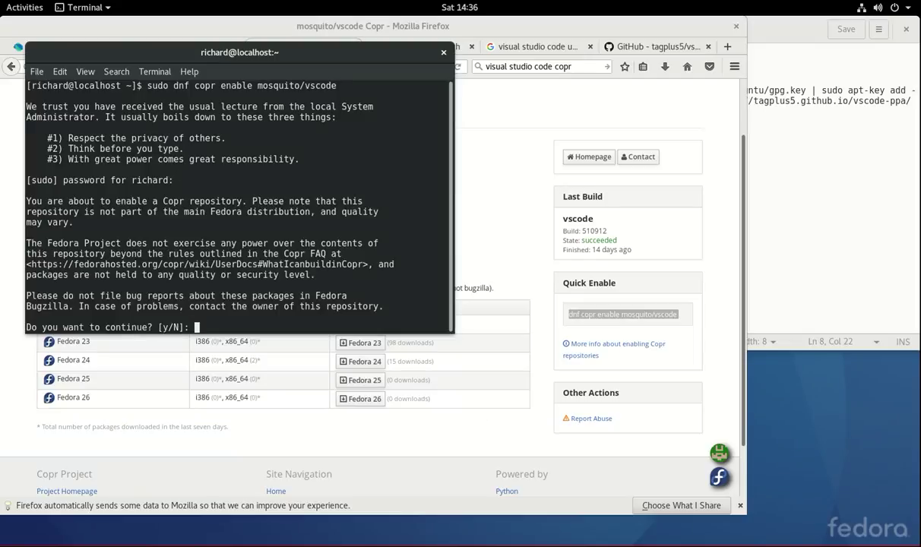
type("y")
key("Return")
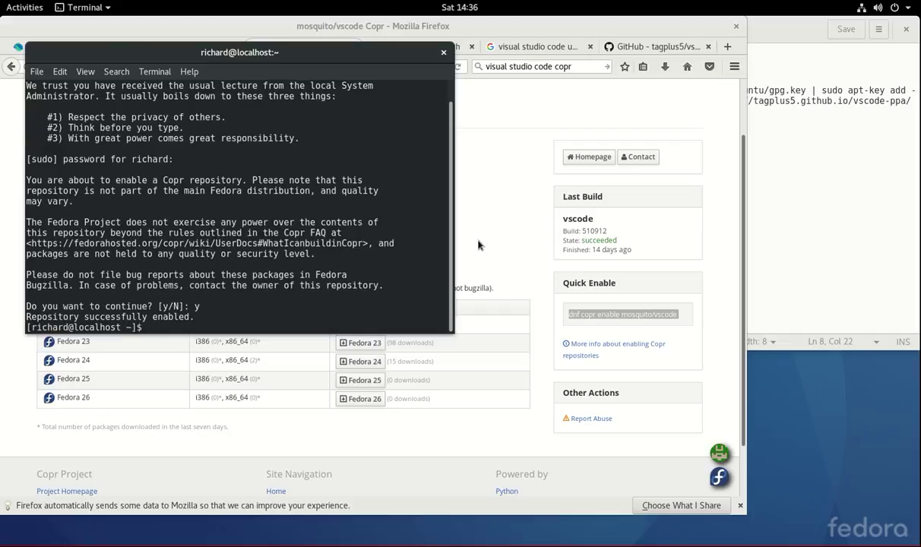
- Copy the page's install instruction and run 'sudo dnf install vscode' in the terminal
left_click(505, 266)
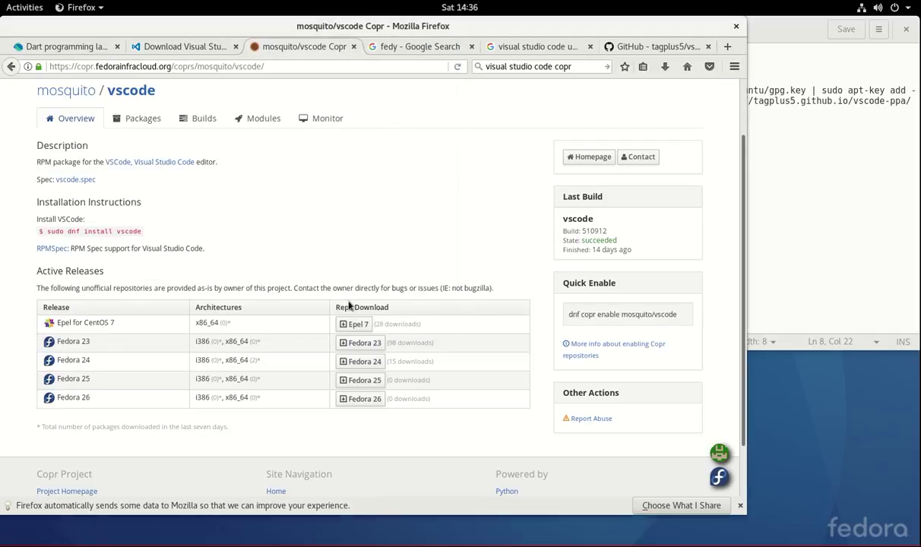
left_click_drag(151, 233, 44, 231)
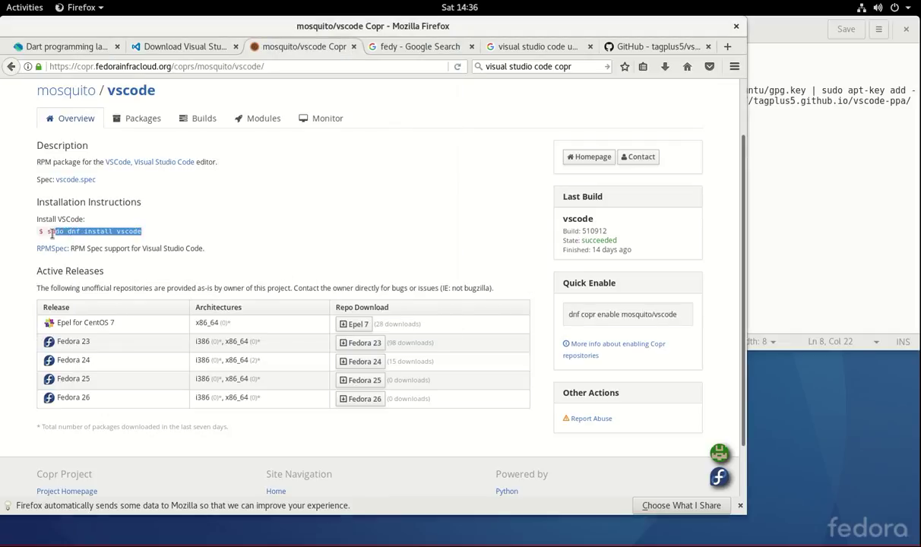
left_click(79, 51)
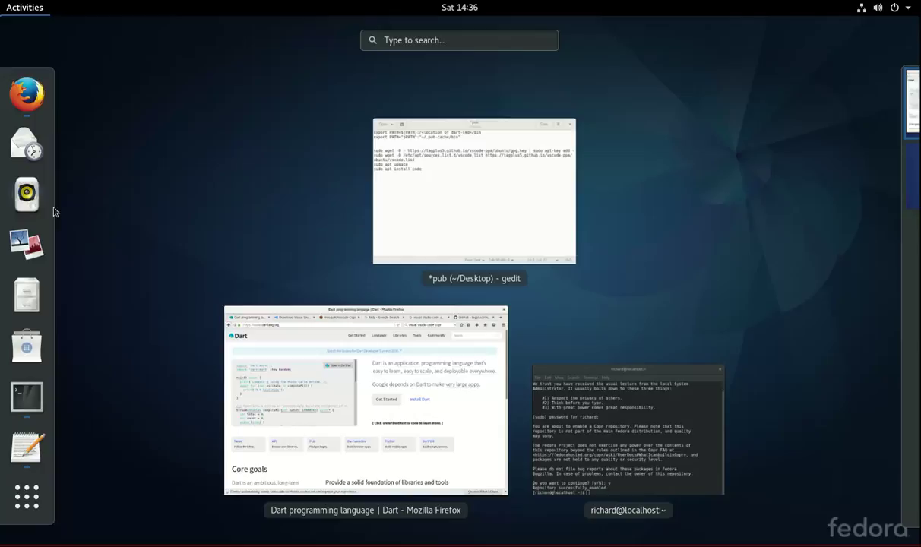
left_click(26, 376)
type("sudo dnf install vscode")
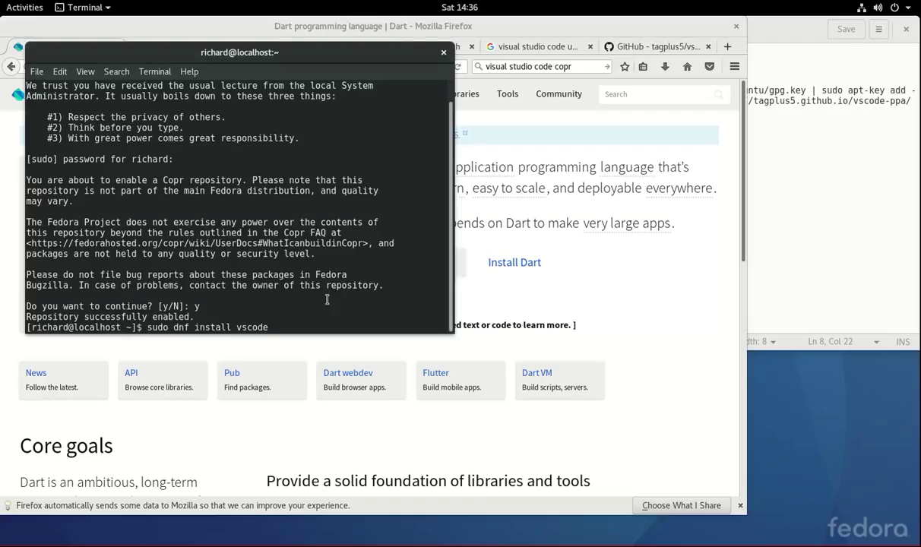
key("Return")
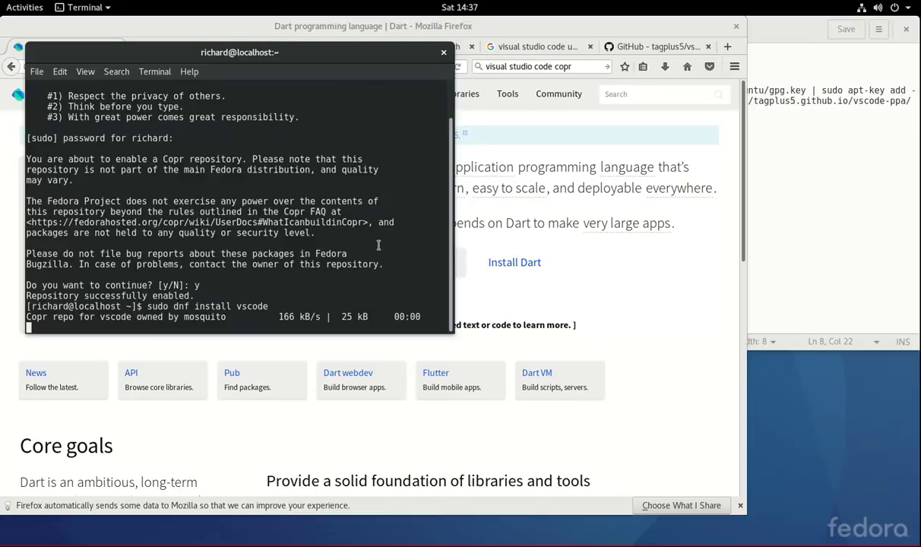
- From Install Dart's manual downloads index, download the 64-bit Linux Dart SDK 1.22.1 zip
left_click(589, 221)
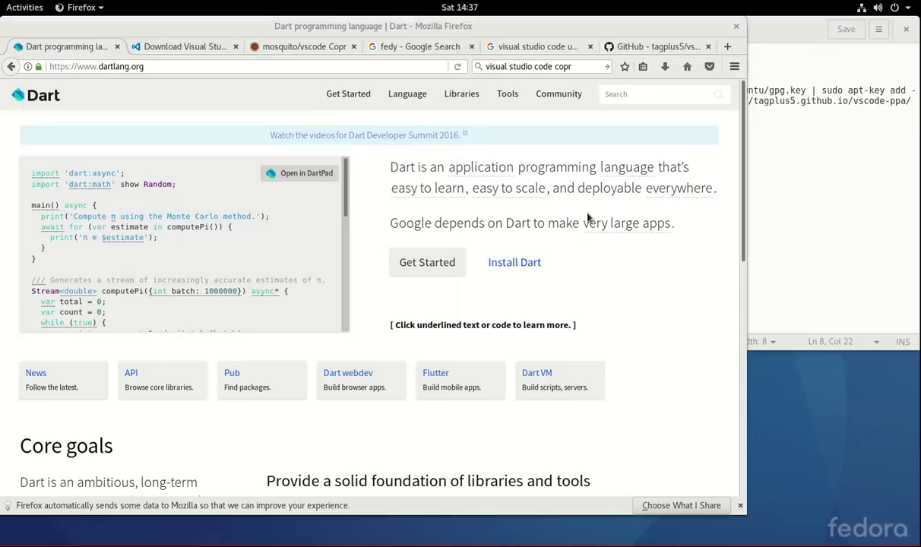
left_click(523, 270)
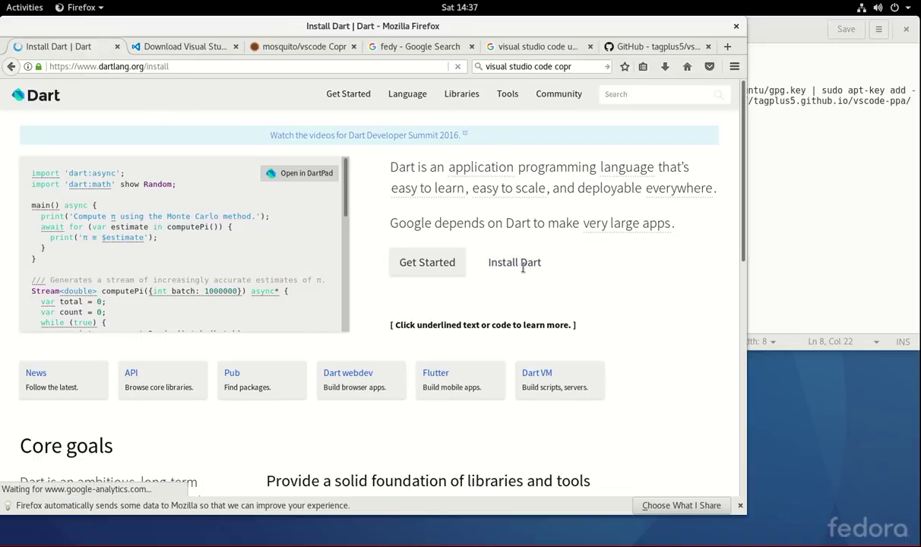
scroll(479, 293, "down", 1)
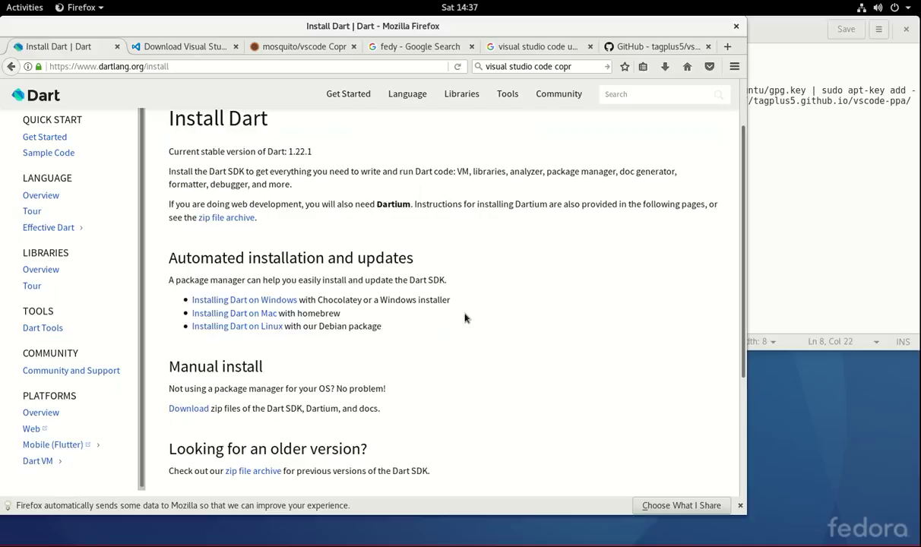
scroll(465, 316, "down", 2)
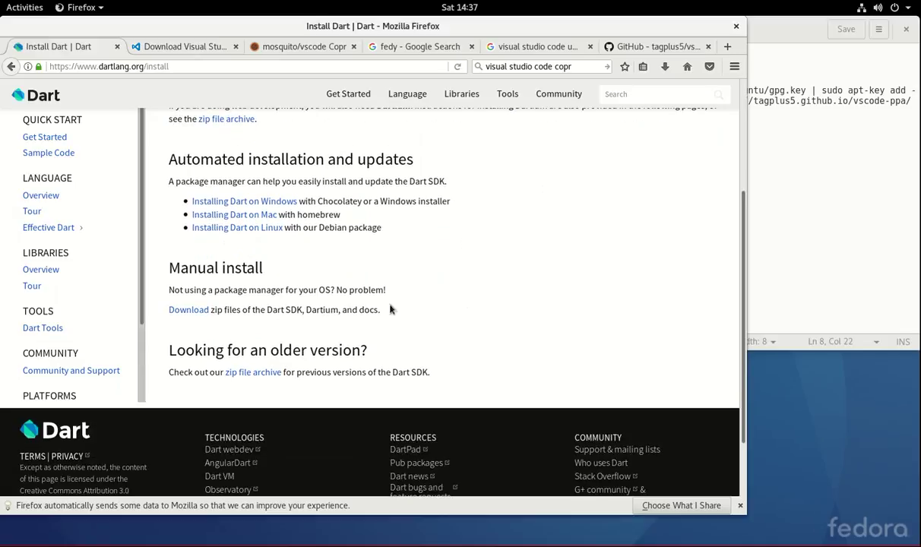
left_click(200, 312)
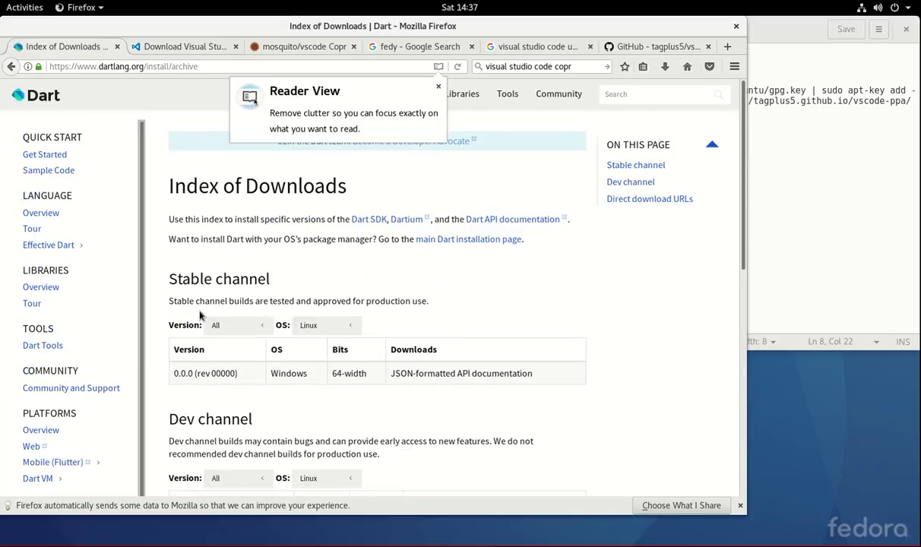
scroll(516, 318, "down", 1)
scroll(516, 318, "down", 1)
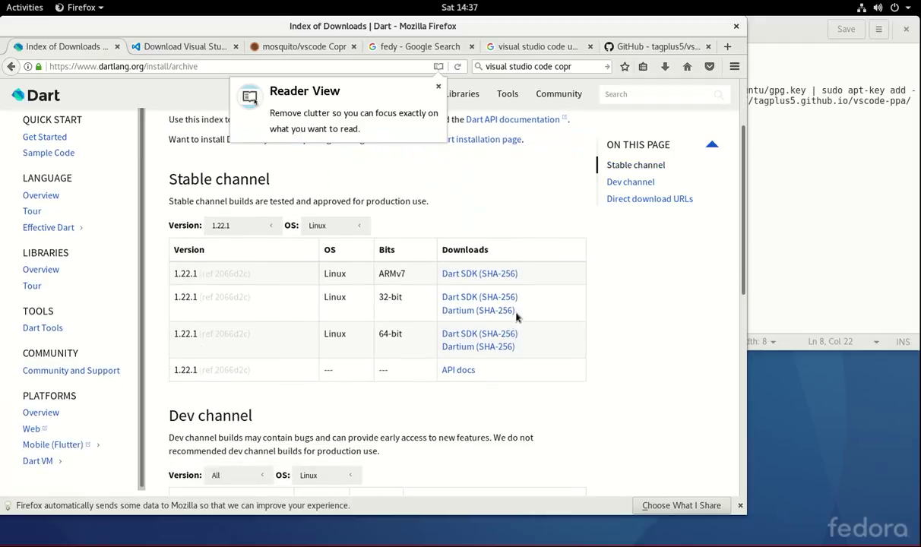
left_click(447, 336)
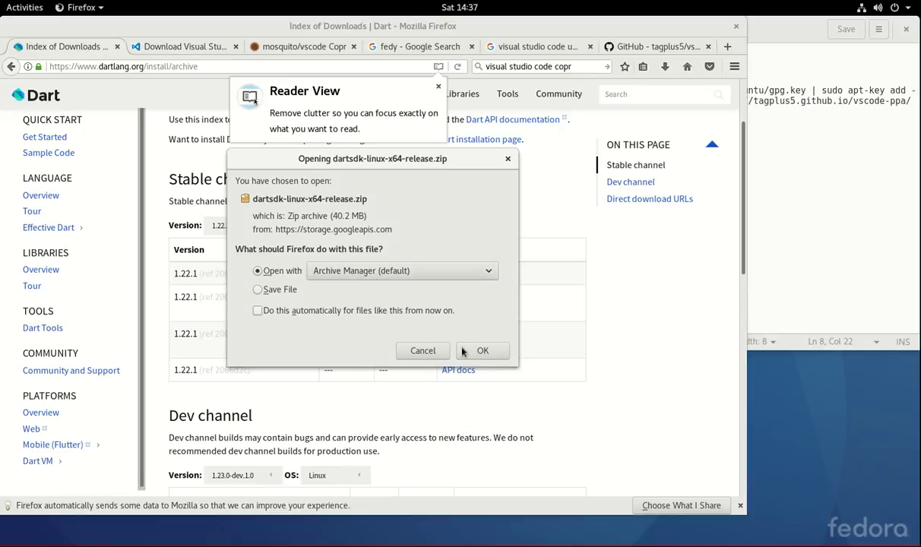
- Open the Dart SDK zip in Archive Manager and extract dart-sdk into the home folder
left_click(481, 351)
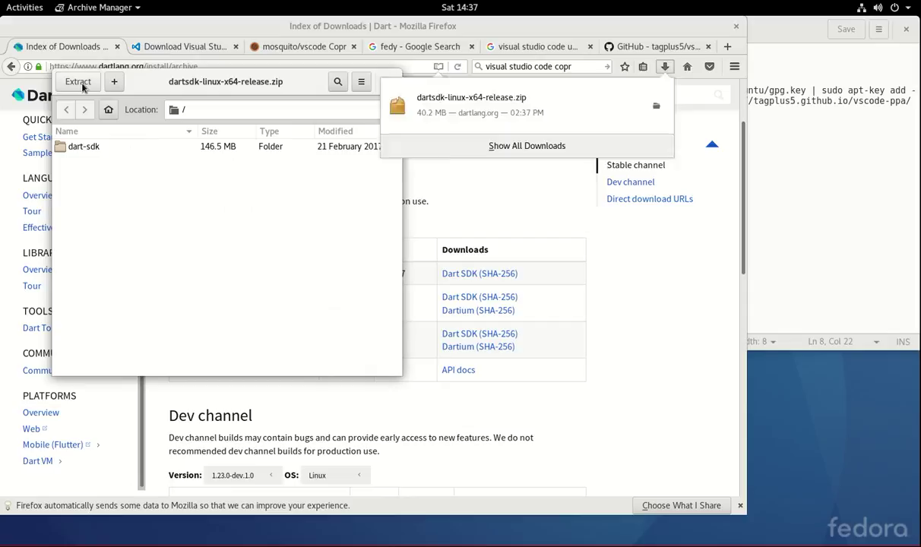
left_click(82, 88)
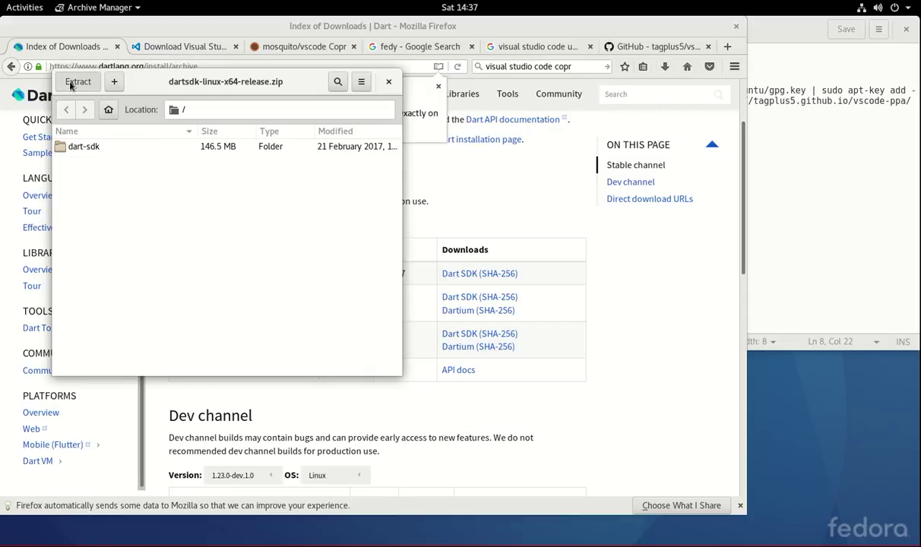
left_click(74, 82)
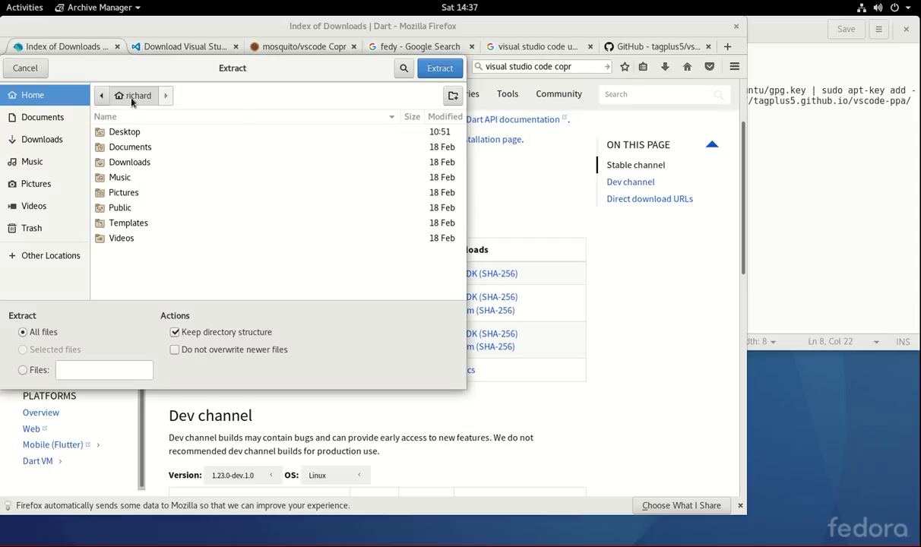
left_click(433, 68)
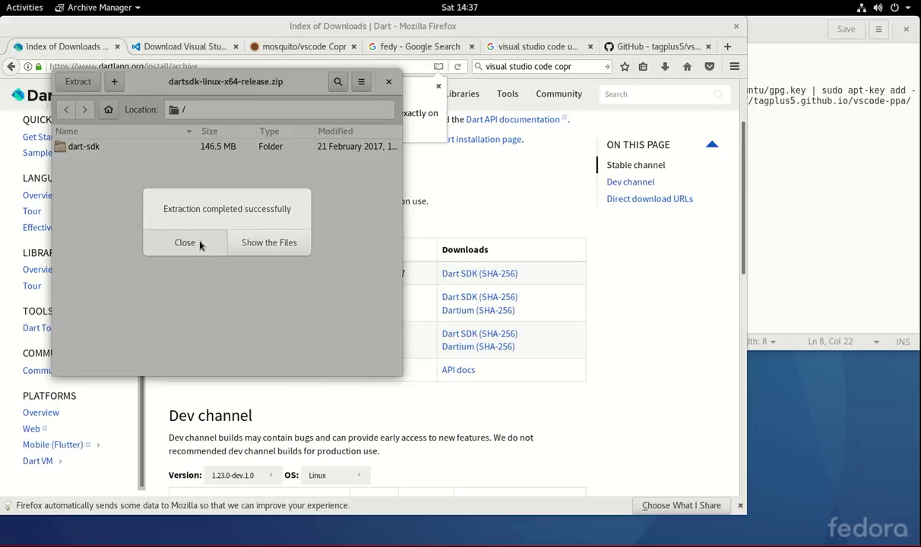
left_click(200, 244)
- Download the 64-bit Dartium zip and extract it into Documents with Archive Manager
left_click(388, 81)
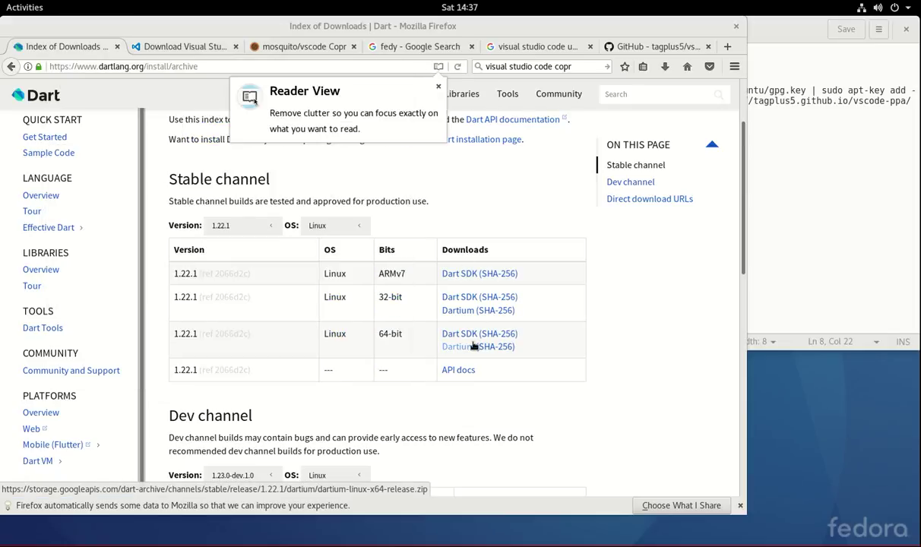
left_click(472, 347)
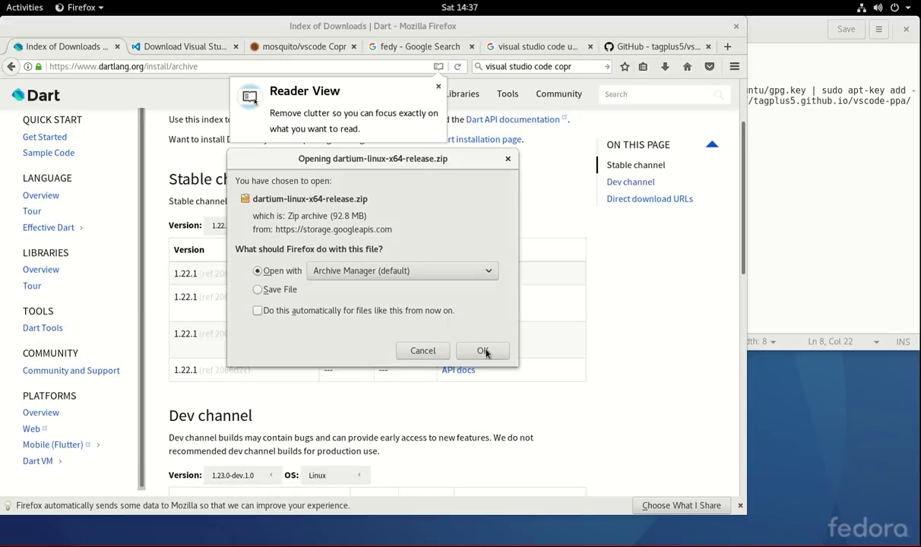
left_click(483, 351)
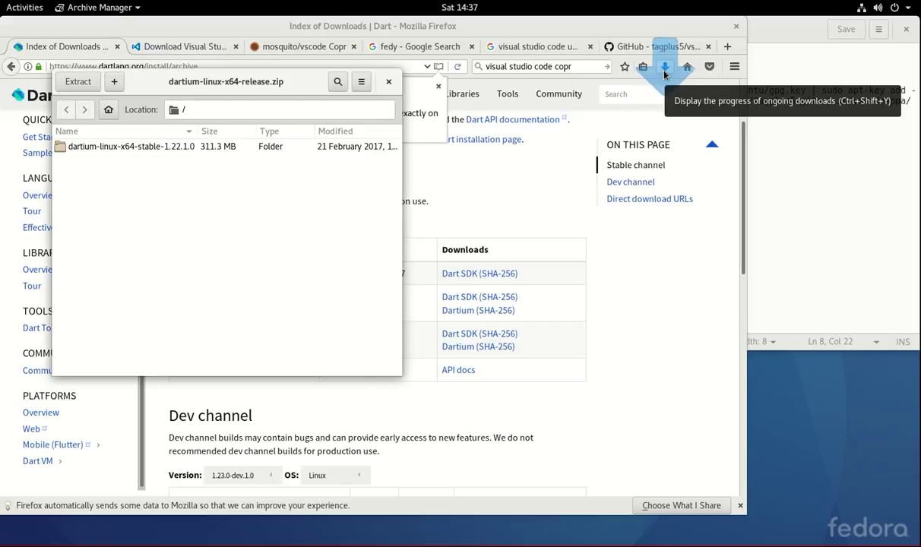
left_click(81, 86)
left_click(142, 168)
double_click(142, 168)
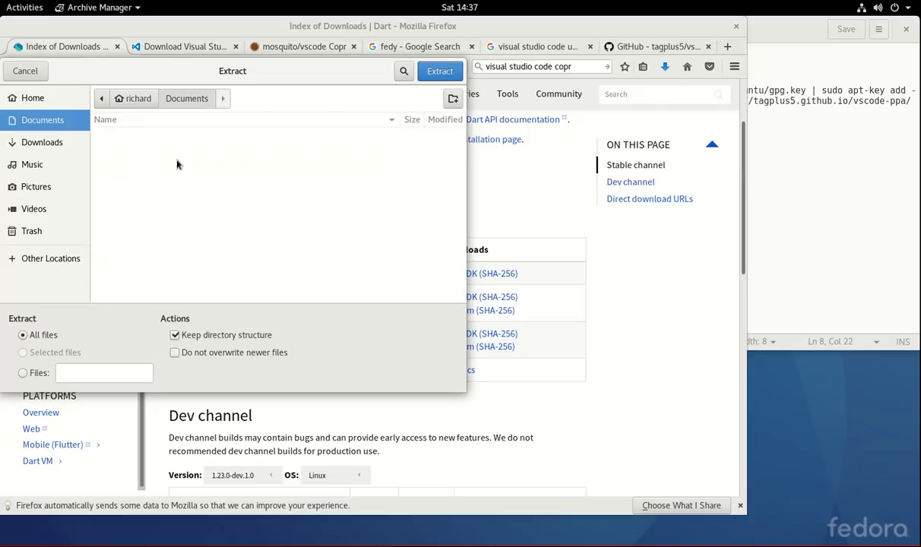
left_click(438, 71)
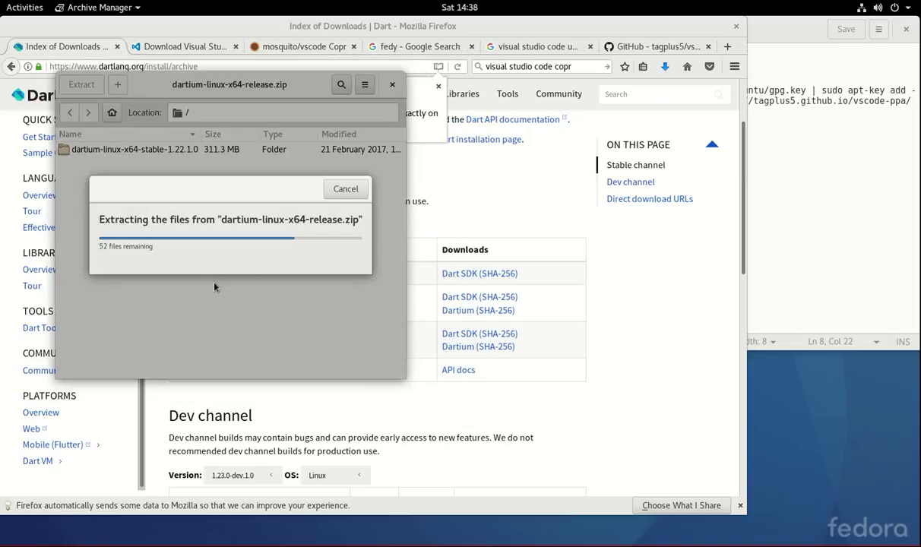
- Close Archive Manager and approve the dnf install of vscode and its 5 dependencies
left_click(199, 245)
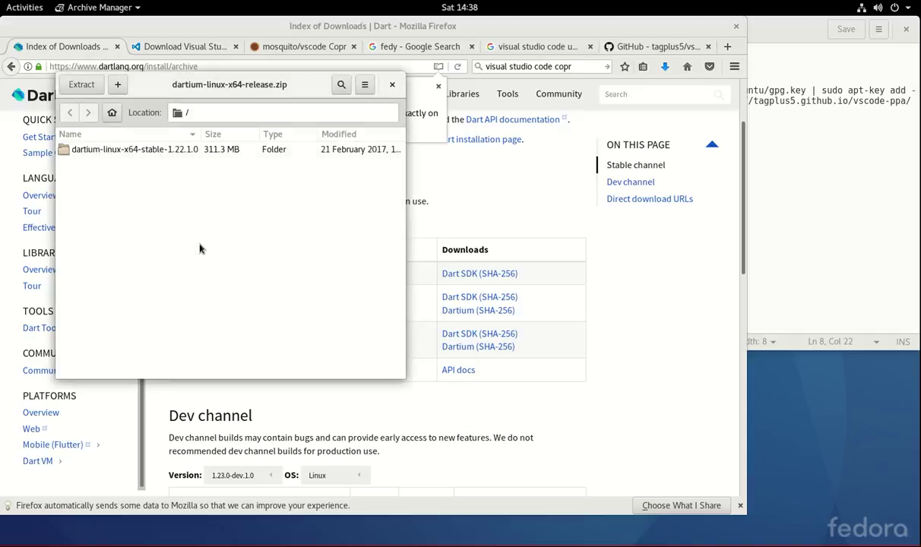
left_click(392, 85)
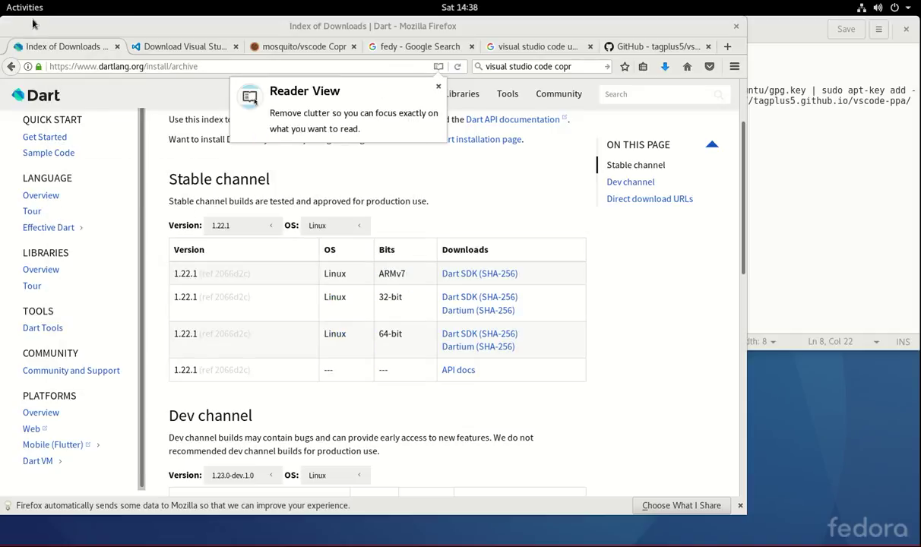
left_click(23, 8)
left_click(33, 397)
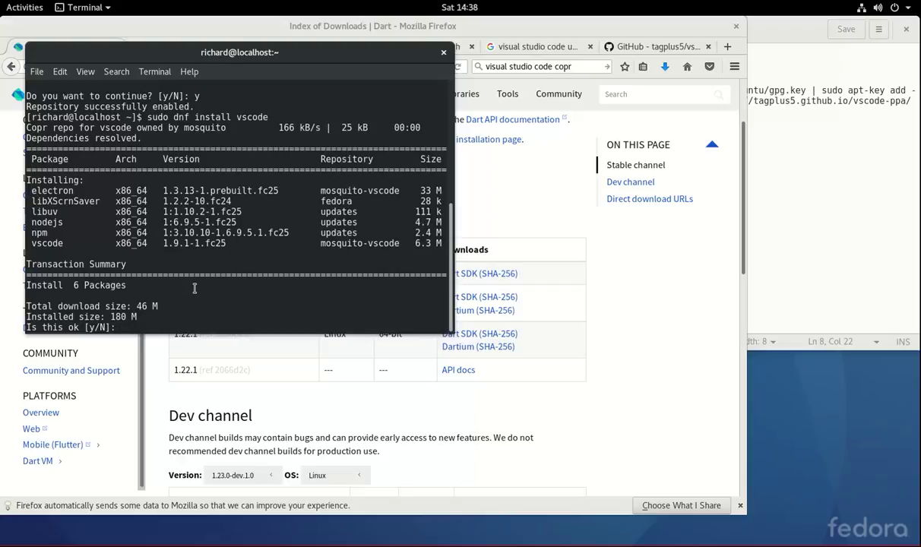
type("y")
key("Return")
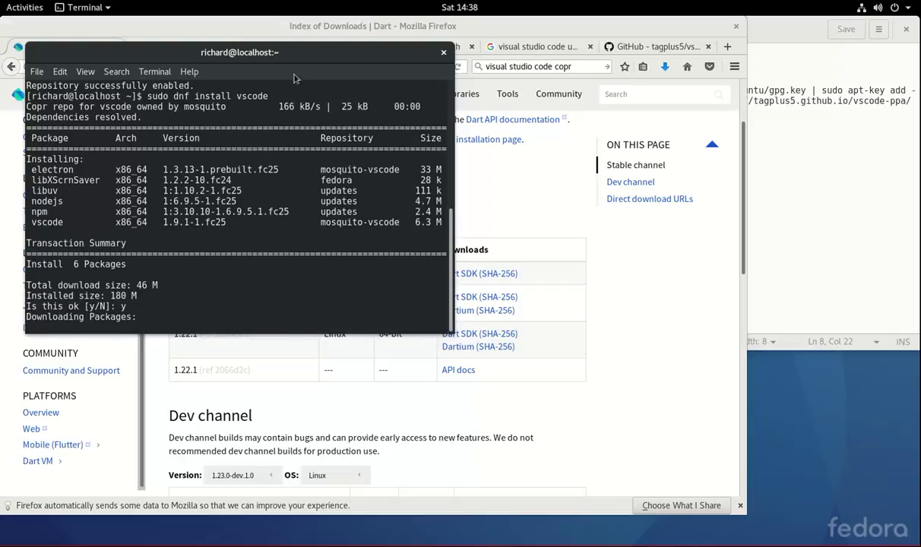
key("alt+Tab")
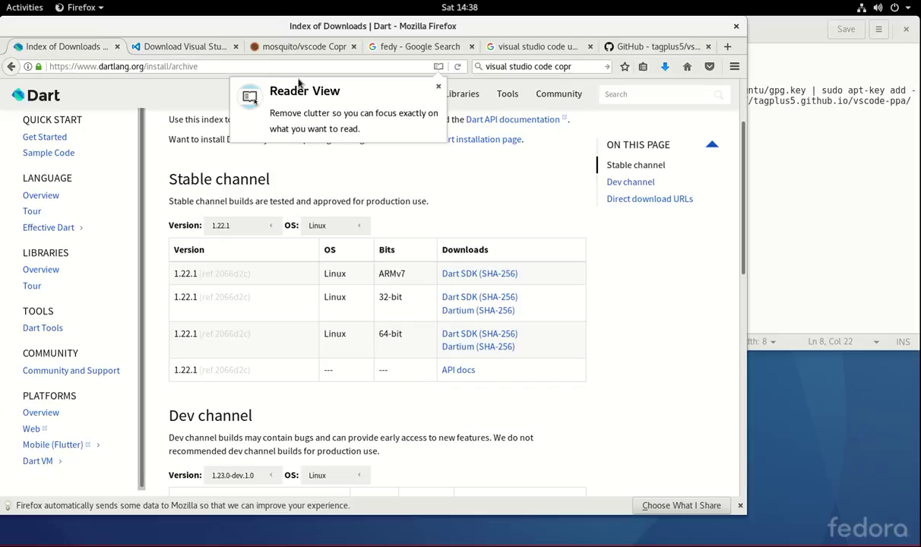
- Open the 'Fedy – Tweak your Fedora' site from the fedy search results
left_click(425, 47)
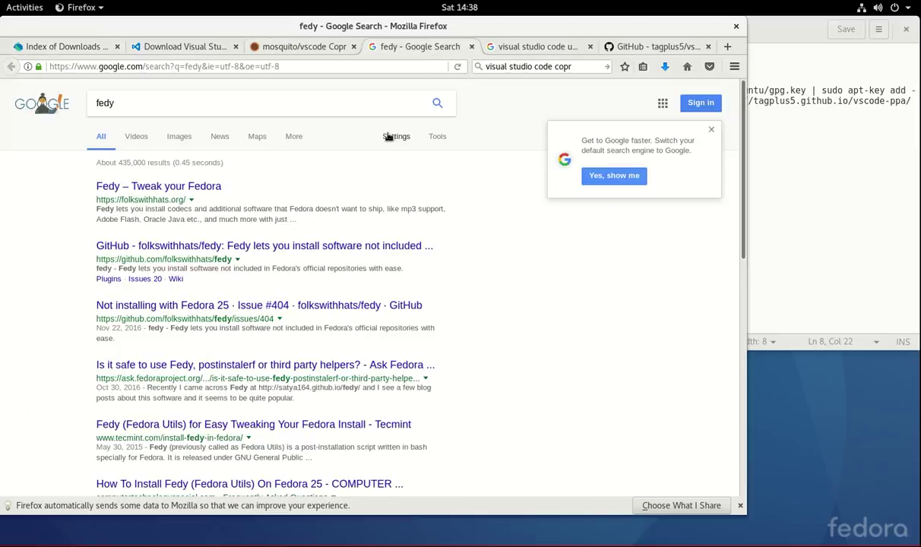
left_click(162, 187)
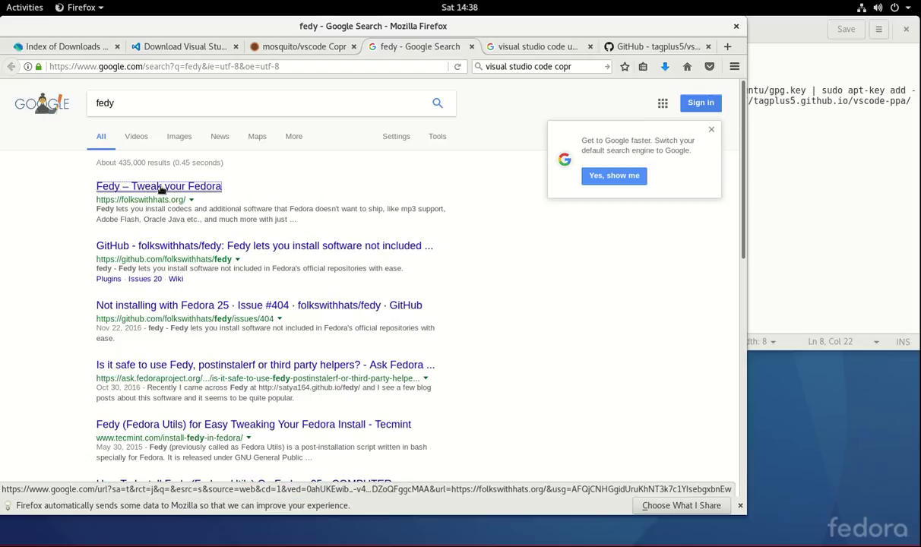
left_click_drag(162, 190, 130, 94)
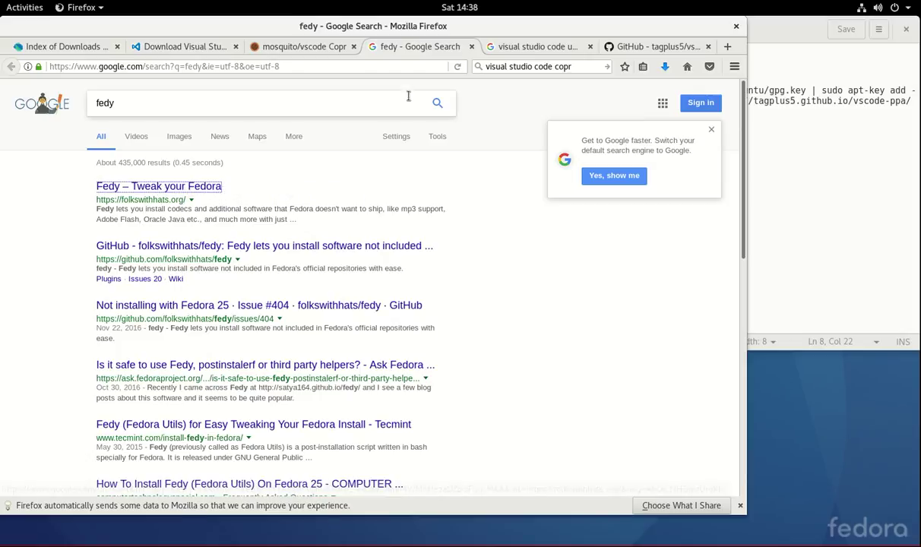
left_click(165, 187)
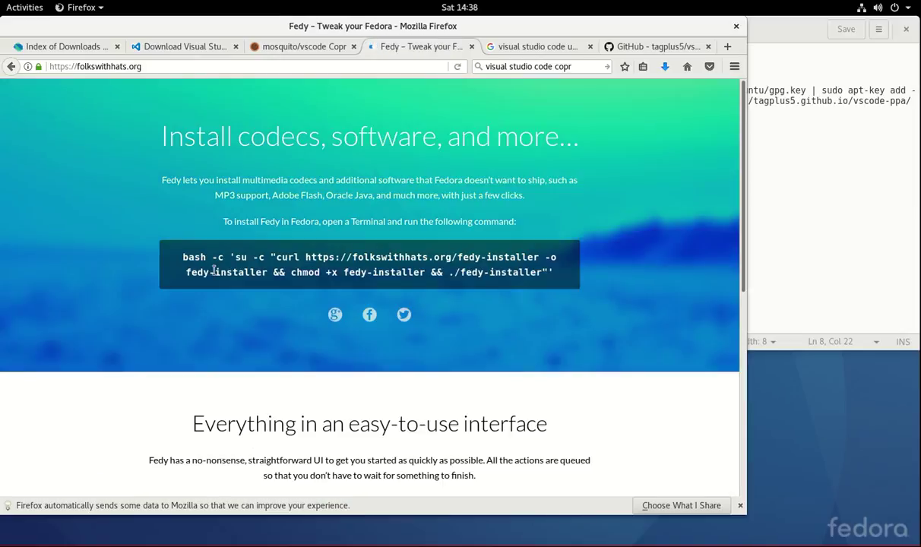
- Check the terminal's install progress, then return to the mosquito/vscode Copr page
left_click(24, 7)
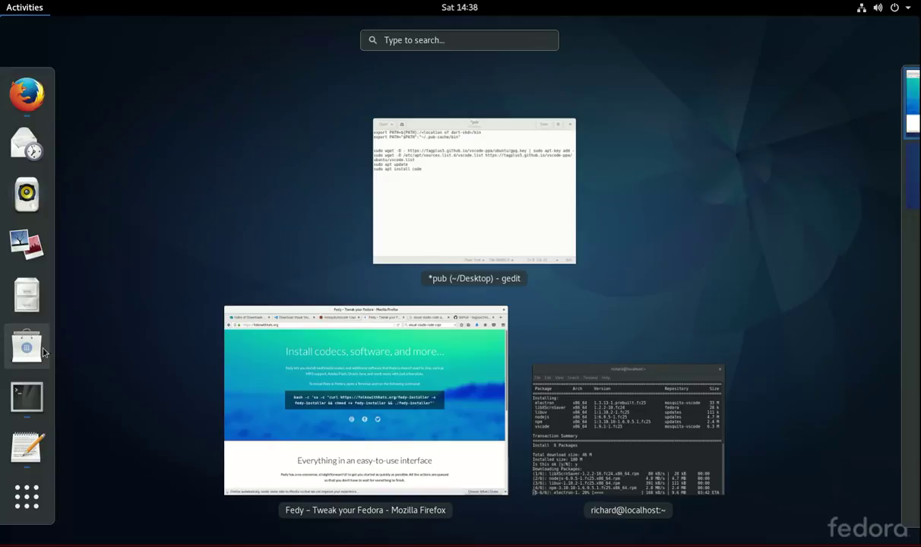
left_click(26, 396)
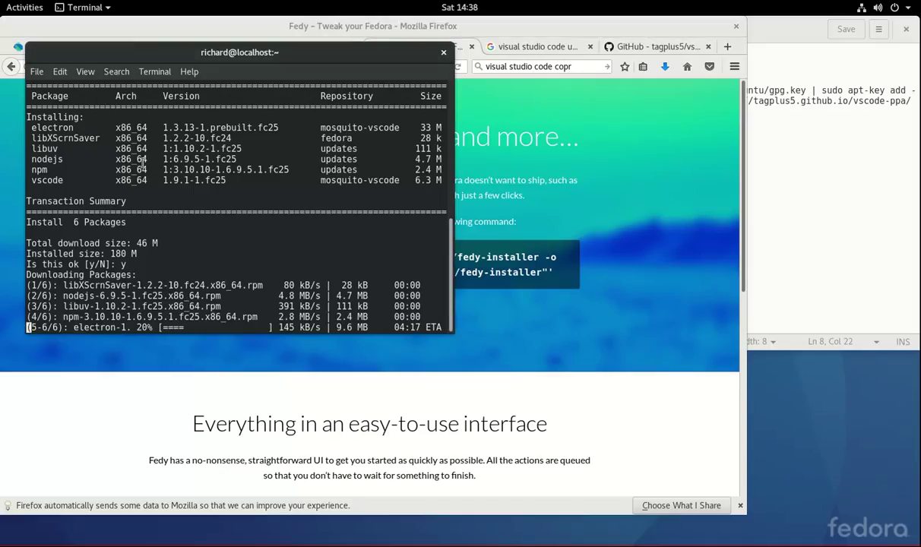
scroll(143, 164, "up", 10)
scroll(176, 212, "up", 1)
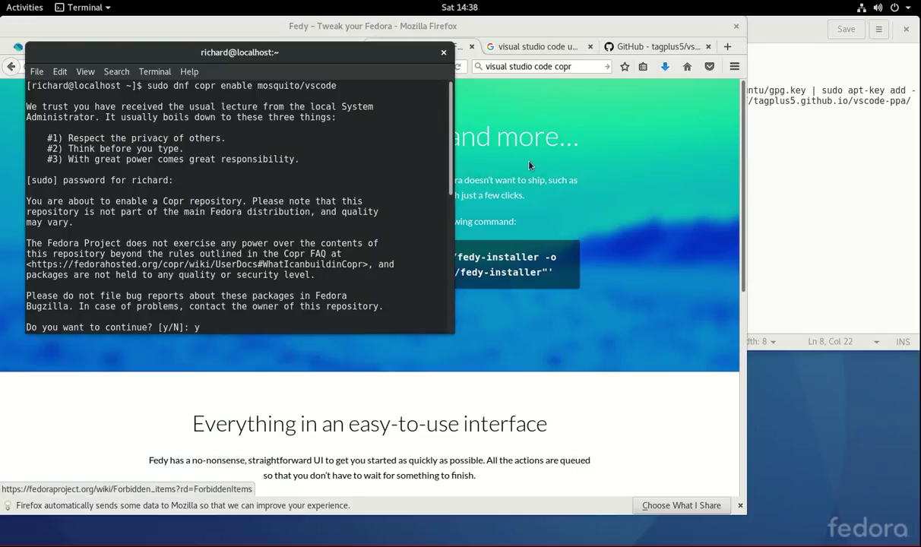
left_click(500, 152)
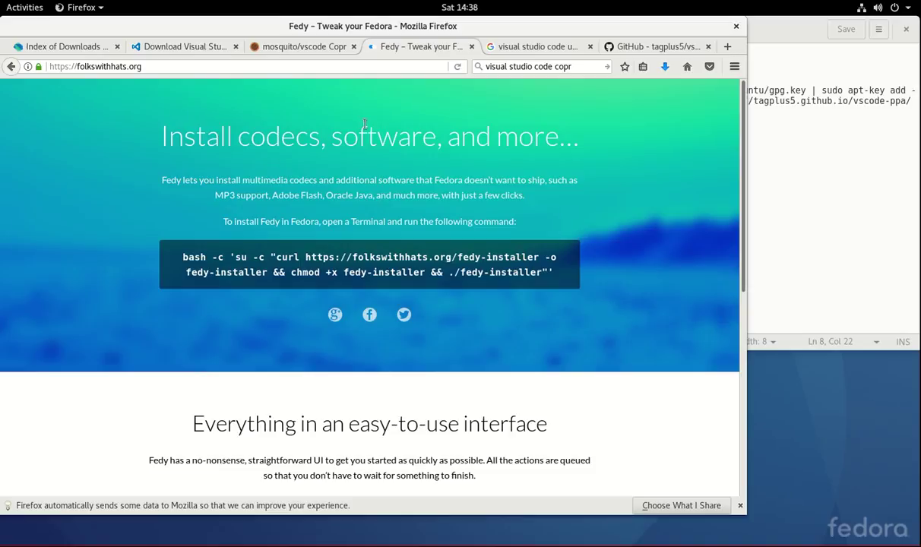
left_click(285, 47)
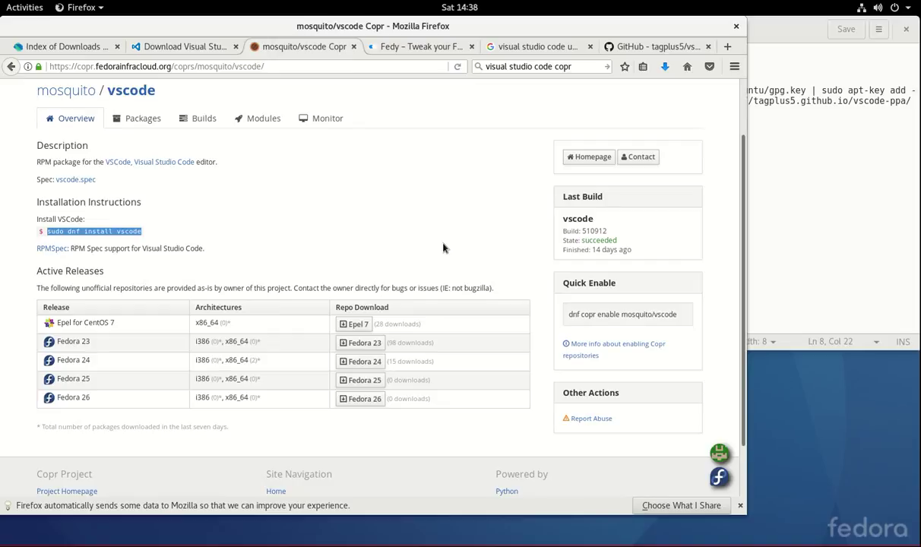
- Compare the Fedy and Download Visual Studio Code tabs, then close the Fedy tab
left_click(390, 49)
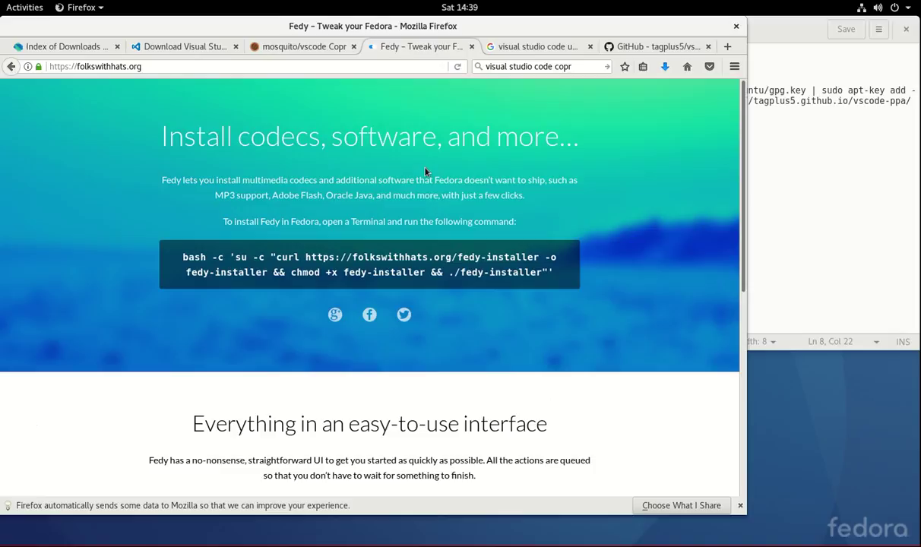
left_click(171, 46)
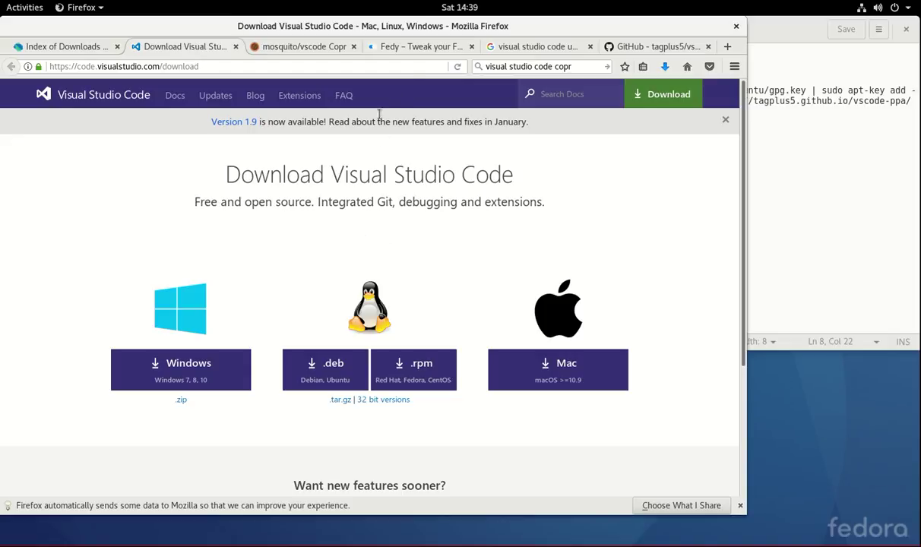
left_click(413, 51)
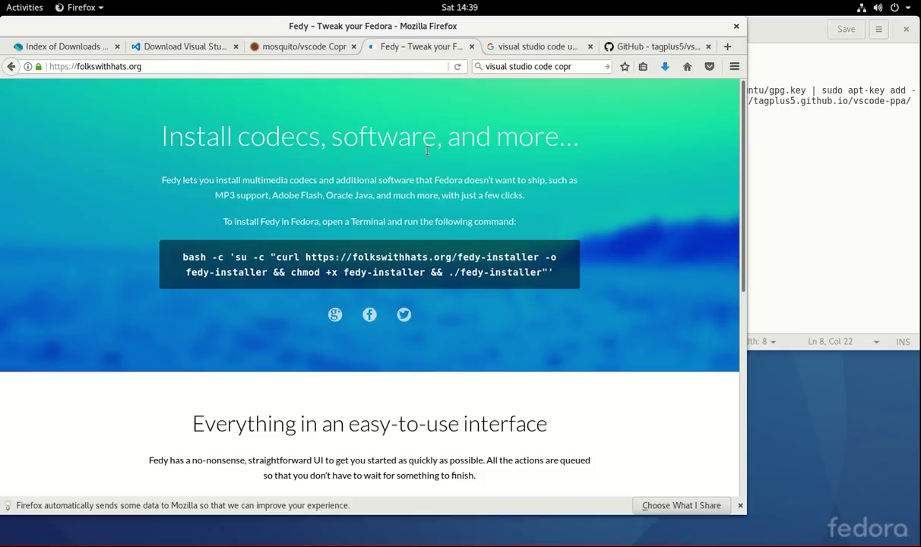
left_click(472, 47)
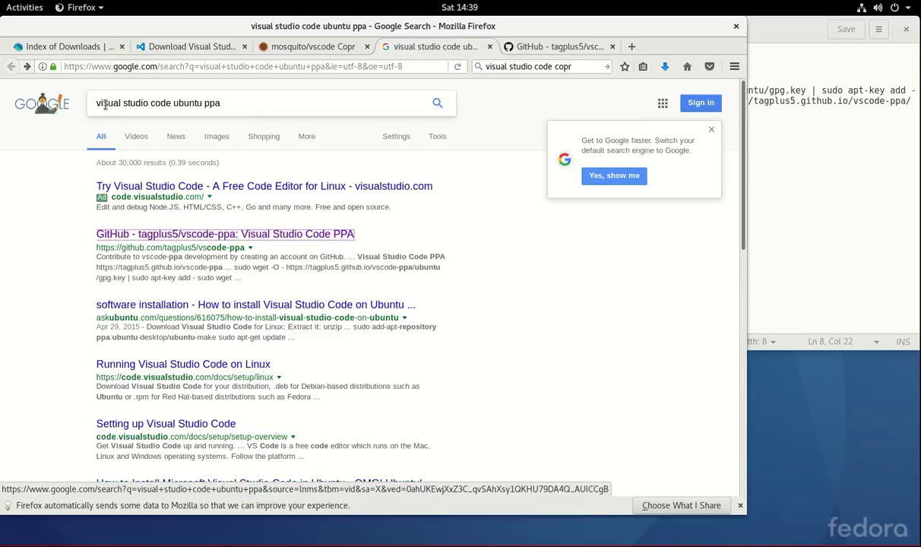
- Open the tagplus5/vscode-ppa GitHub page and review its 'sudo apt install code' commands
left_click(272, 240)
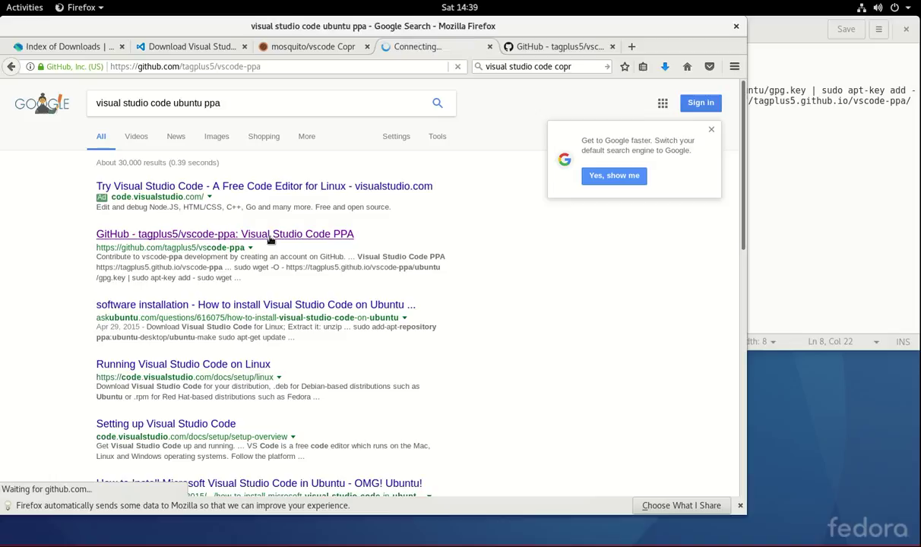
scroll(370, 304, "down", 4)
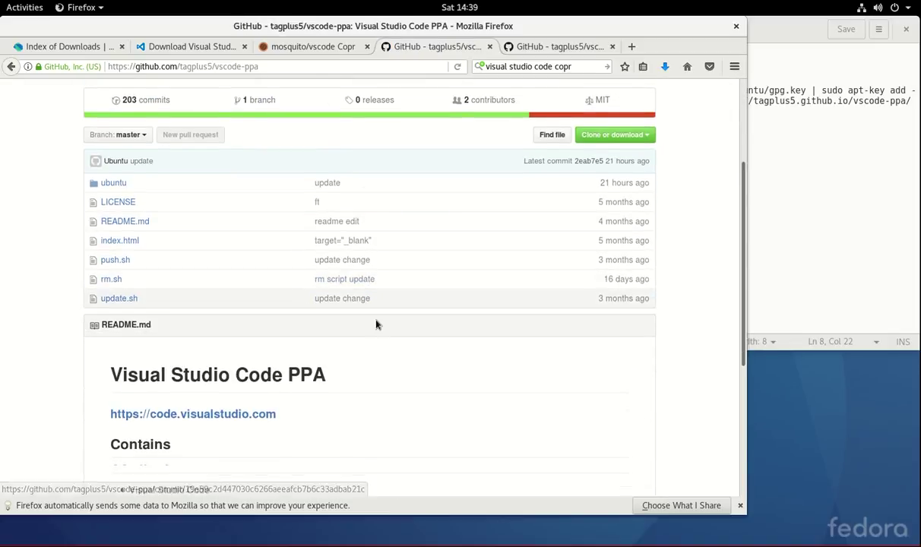
scroll(376, 323, "down", 5)
scroll(370, 337, "down", 2)
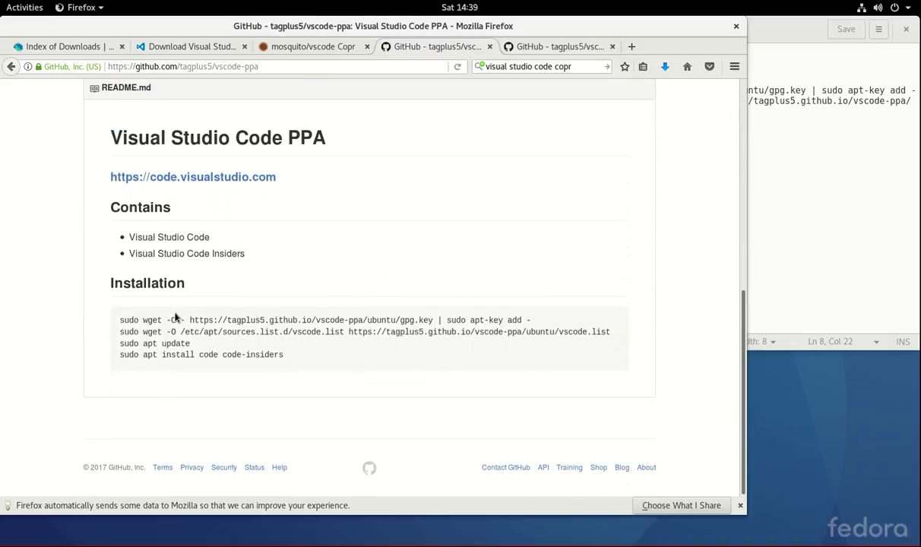
mouse_move(120, 321)
left_mouse_down()
mouse_move(600, 323)
mouse_move(40, 336)
left_mouse_up()
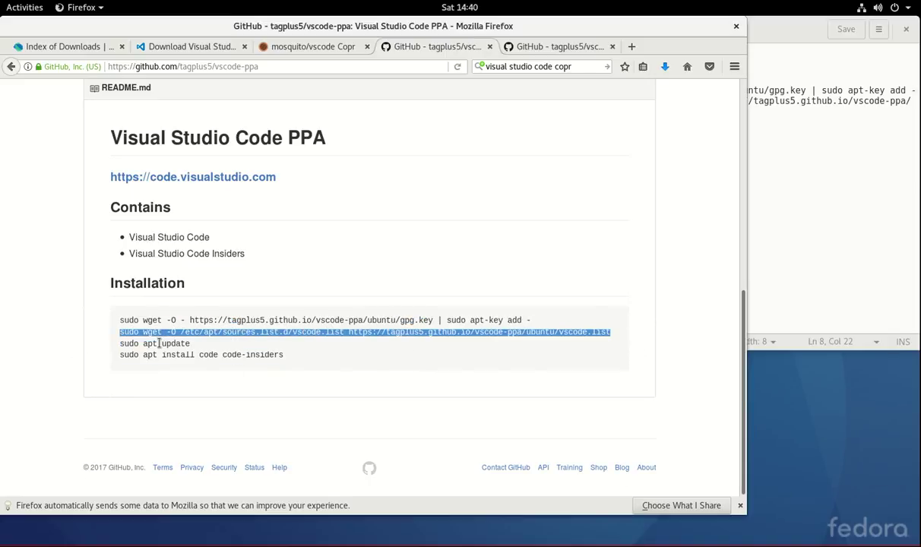
left_click(216, 357)
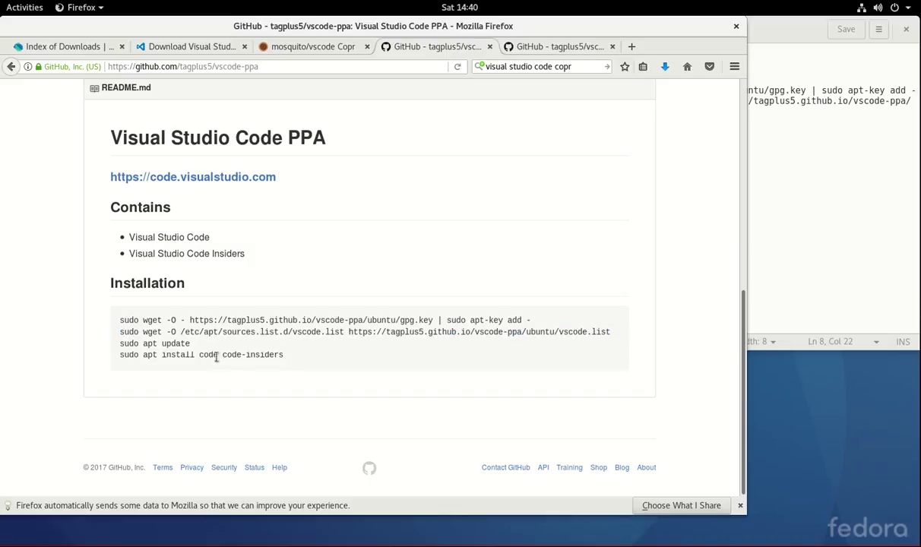
left_click_drag(216, 357, 119, 357)
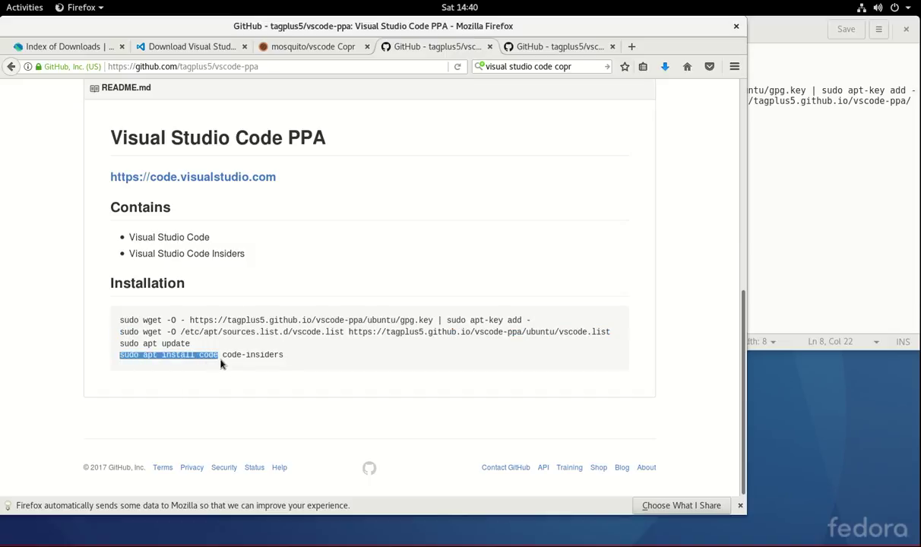
left_click_drag(222, 354, 293, 355)
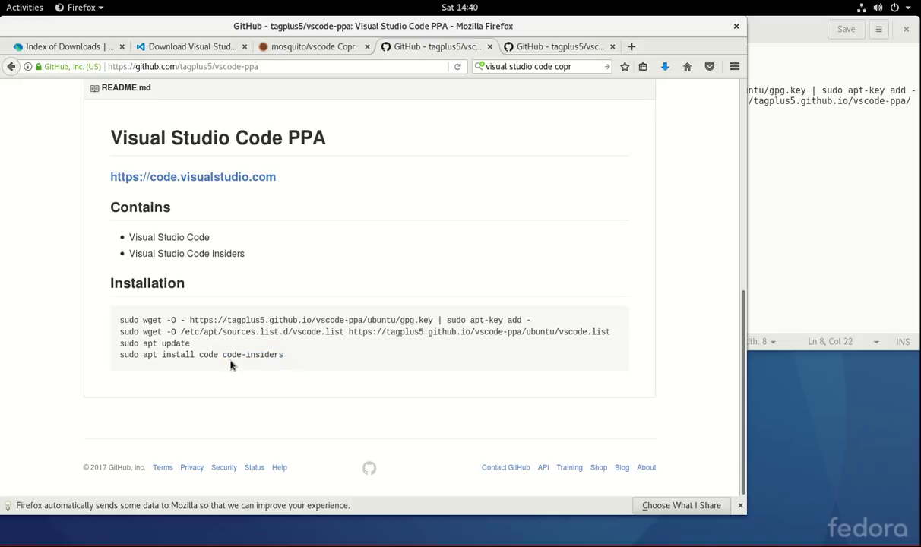
left_click_drag(222, 355, 118, 357)
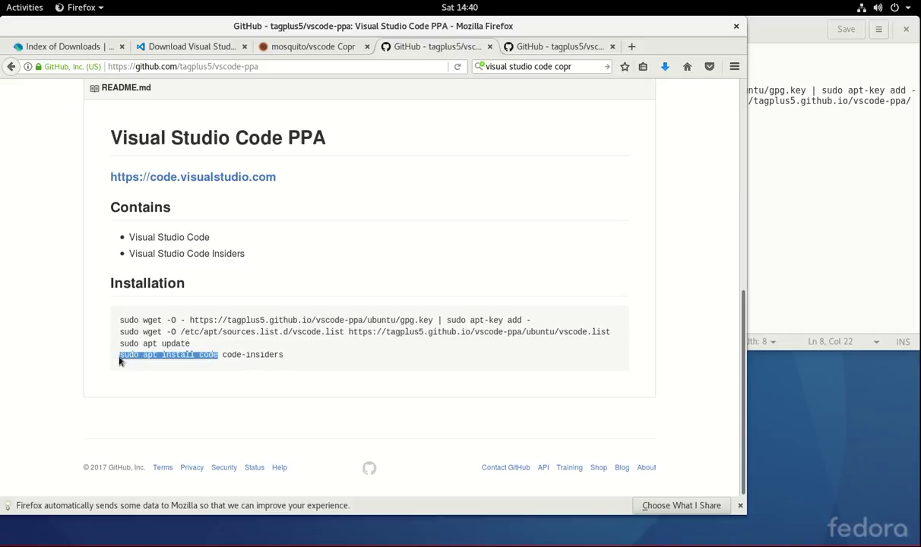
left_click(243, 291)
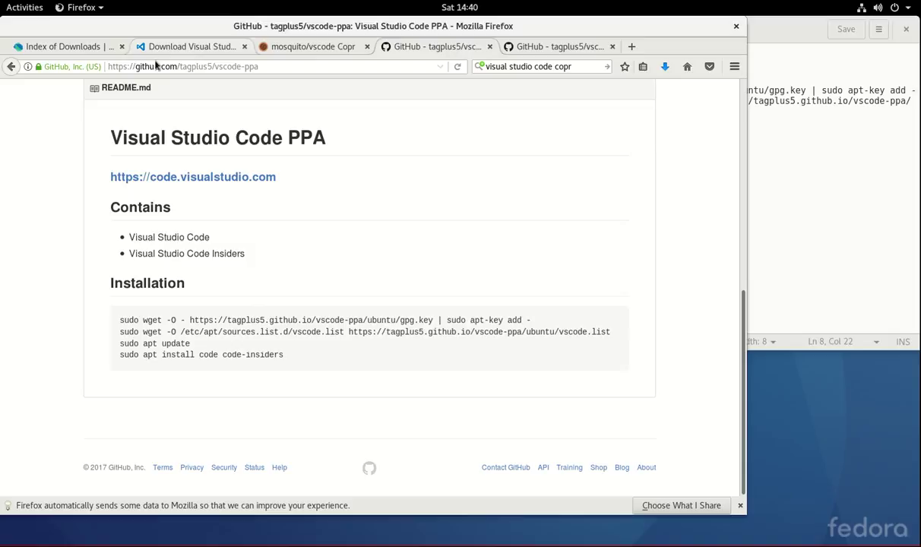
- Move Firefox aside, confirm the Copr repo, install vscode and accept the GPG key
left_click_drag(424, 28, 545, 46)
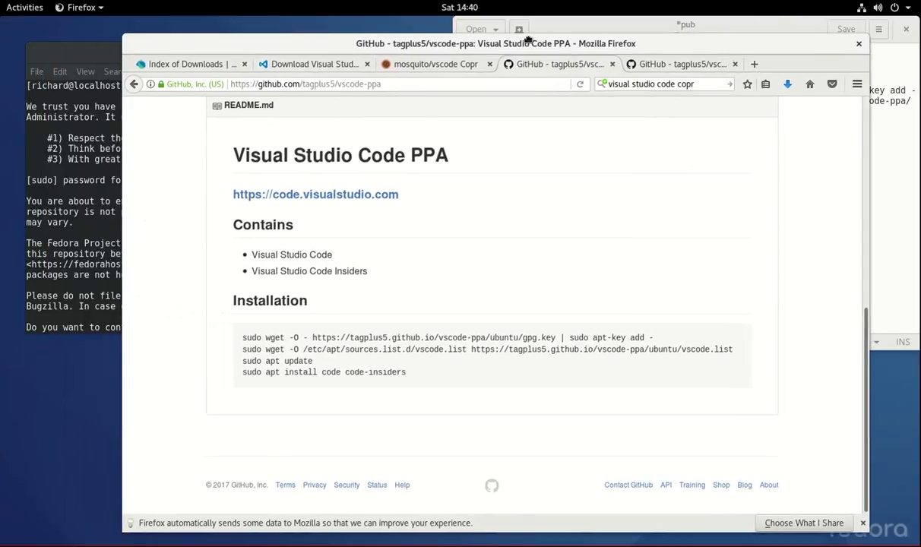
left_click(107, 238)
type("y")
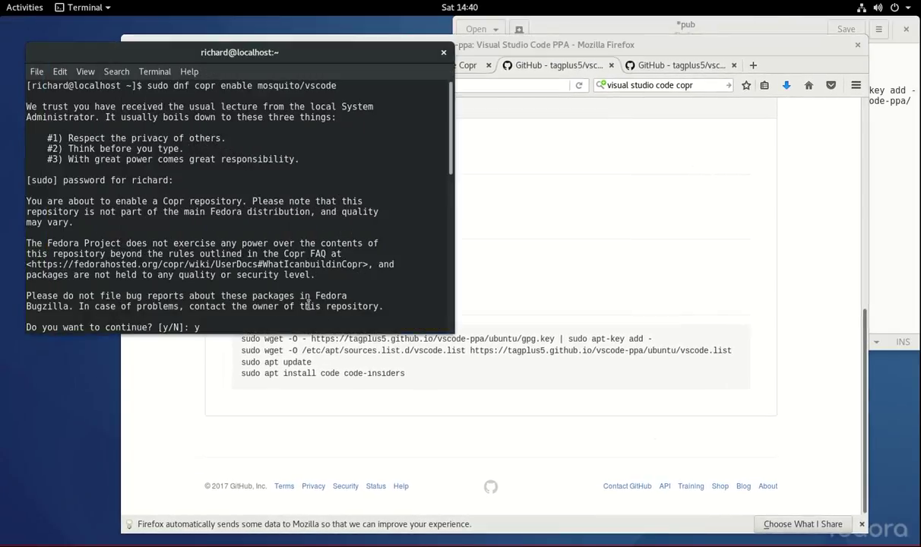
key("Return")
type("sudo dnf install vscode")
key("Return")
type("y")
key("Return")
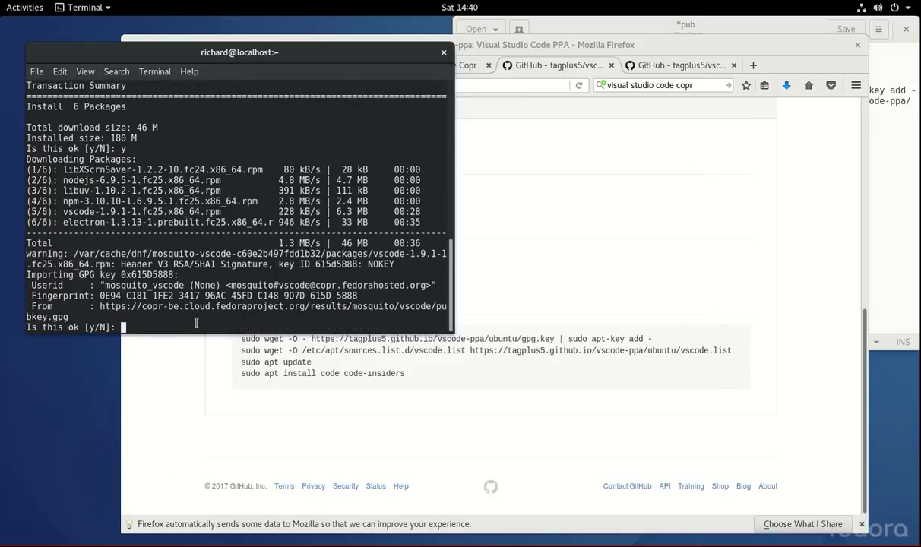
type("y")
key("Return")
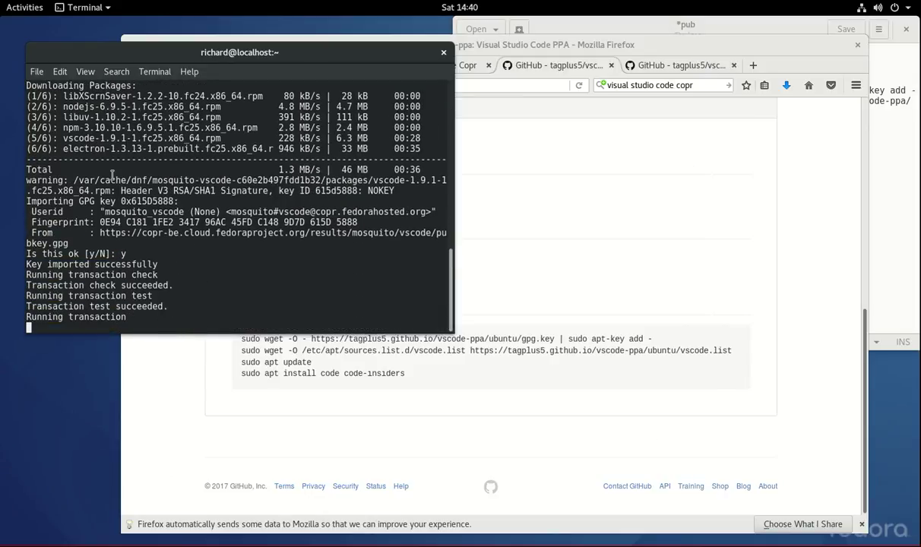
left_click(23, 14)
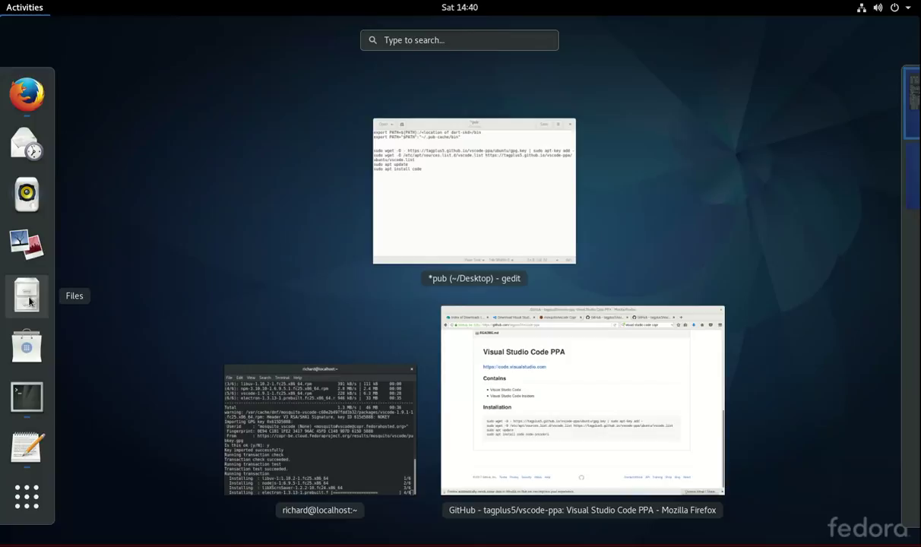
- Show hidden files in the Home folder in Files and open .bashrc in Text Editor
left_click(29, 301)
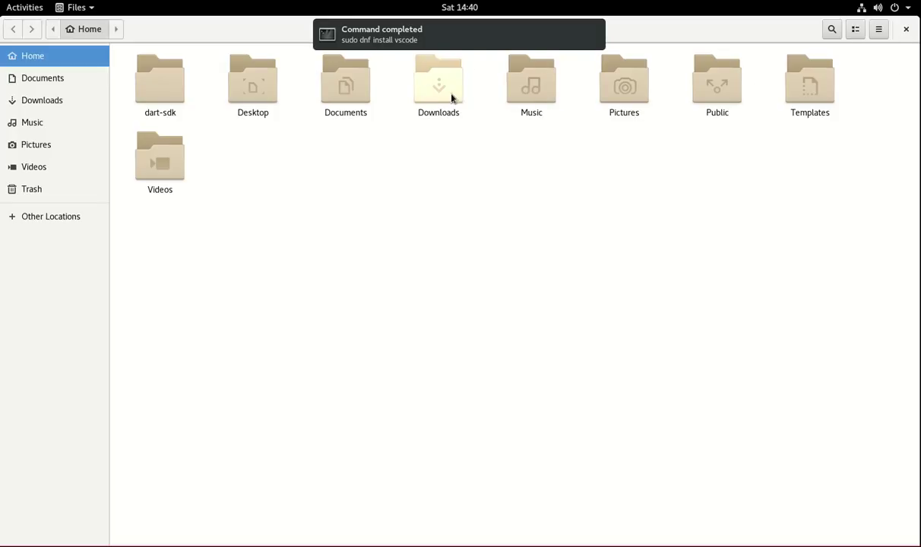
left_click(879, 31)
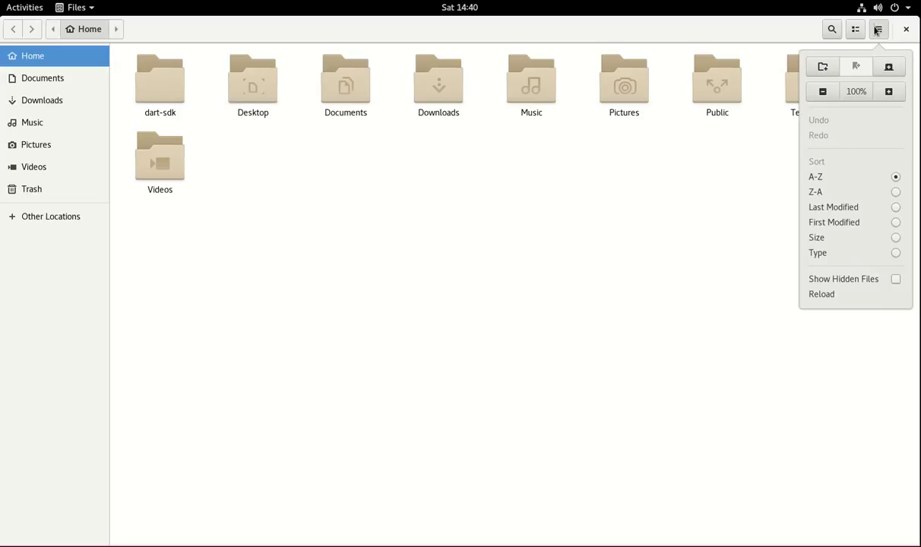
left_click(880, 281)
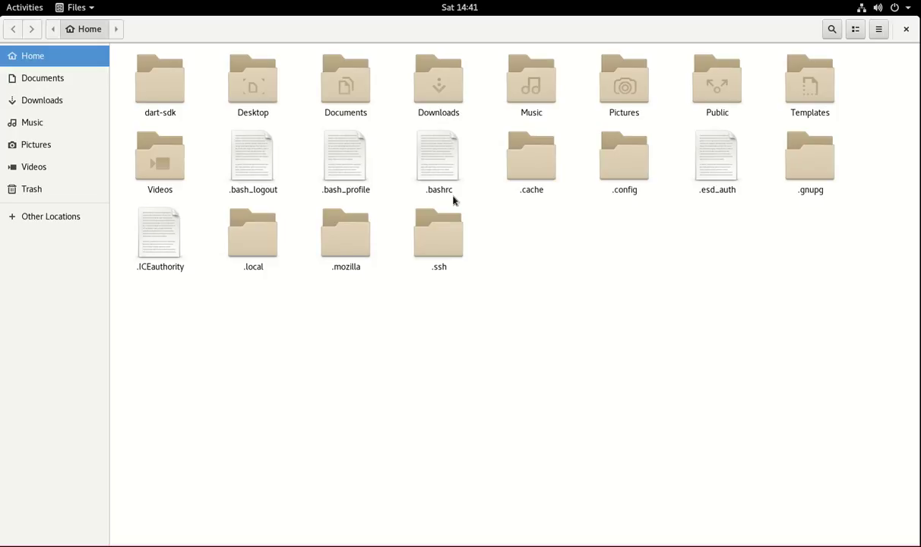
double_click(434, 159)
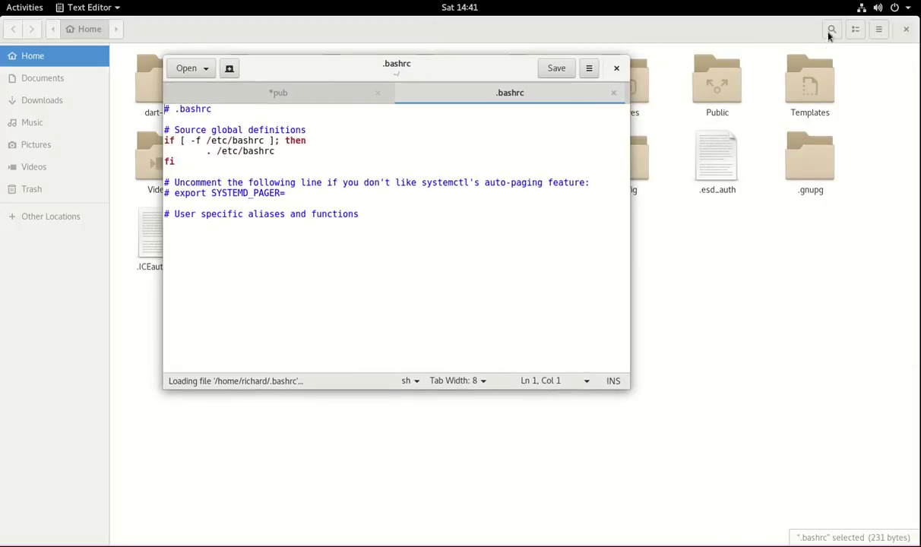
- Select and copy the two export PATH lines from the pub notes document
double_click(764, 30)
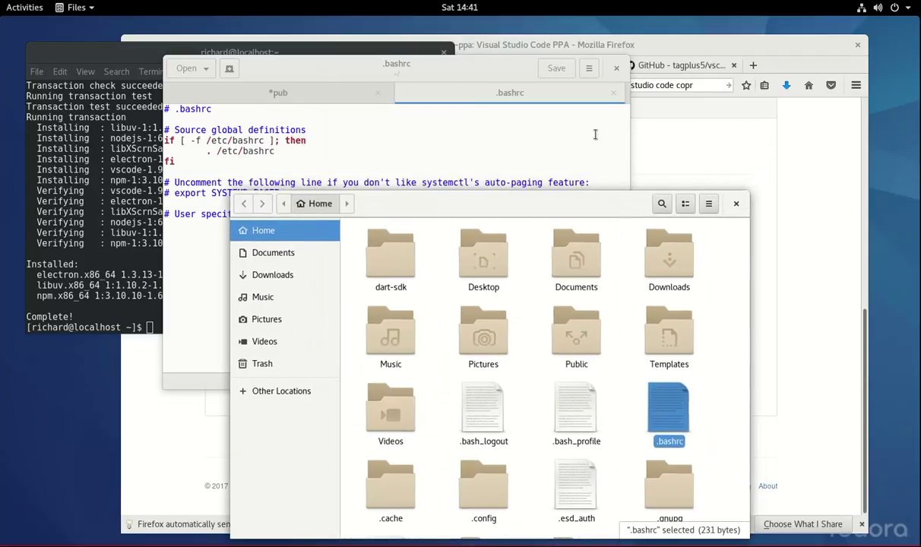
left_click(564, 127)
left_click_drag(663, 53, 688, 58)
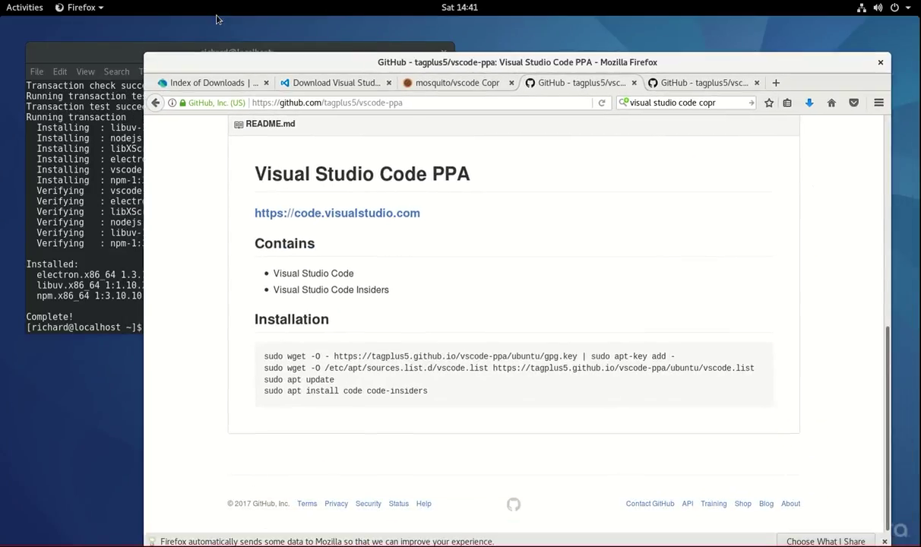
left_click(33, 10)
left_click(27, 443)
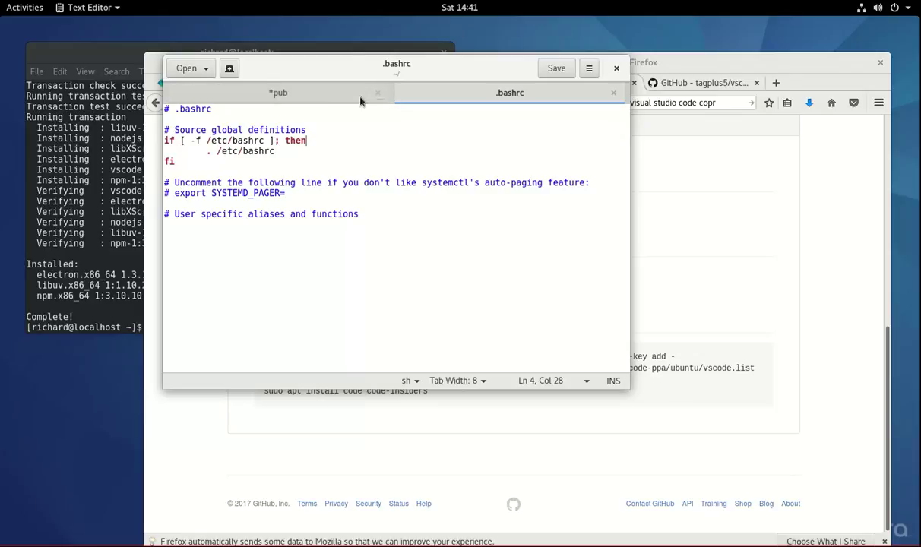
left_click(304, 92)
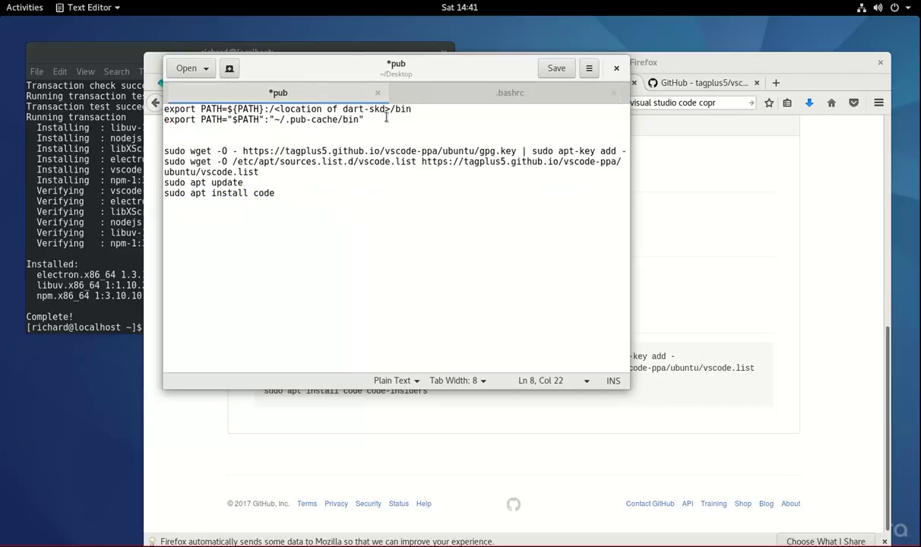
left_click_drag(386, 116, 156, 118)
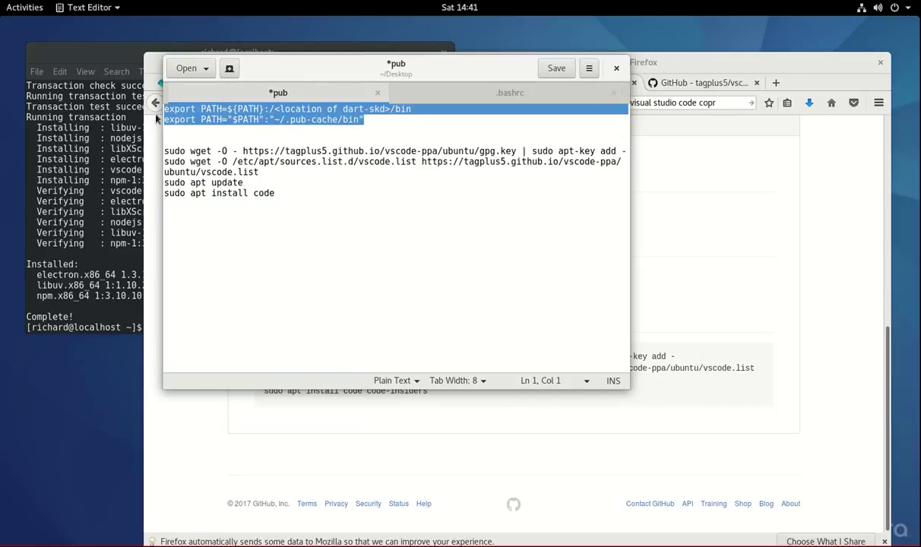
- Paste the export lines into .bashrc, set the path to /home/richard/dart-sdk/bin, and save
left_click(513, 92)
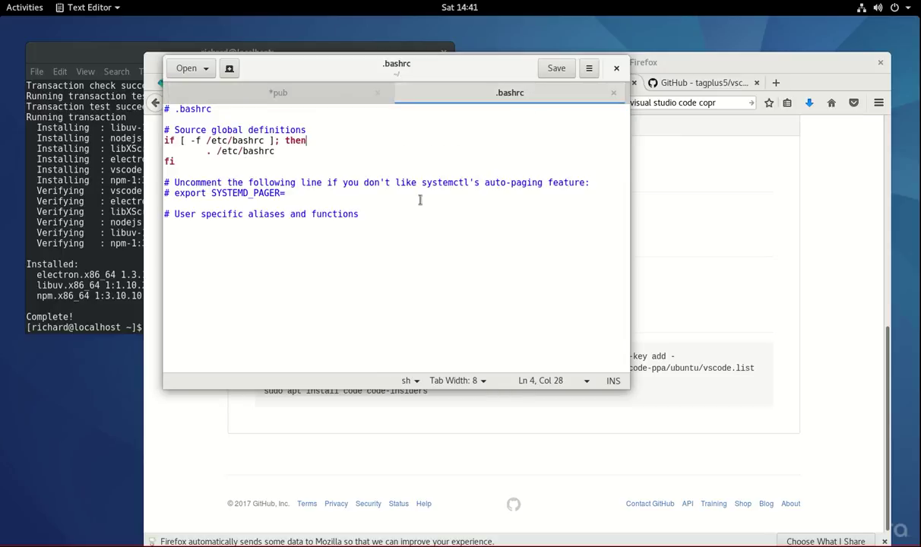
key("Return")
key("Return")
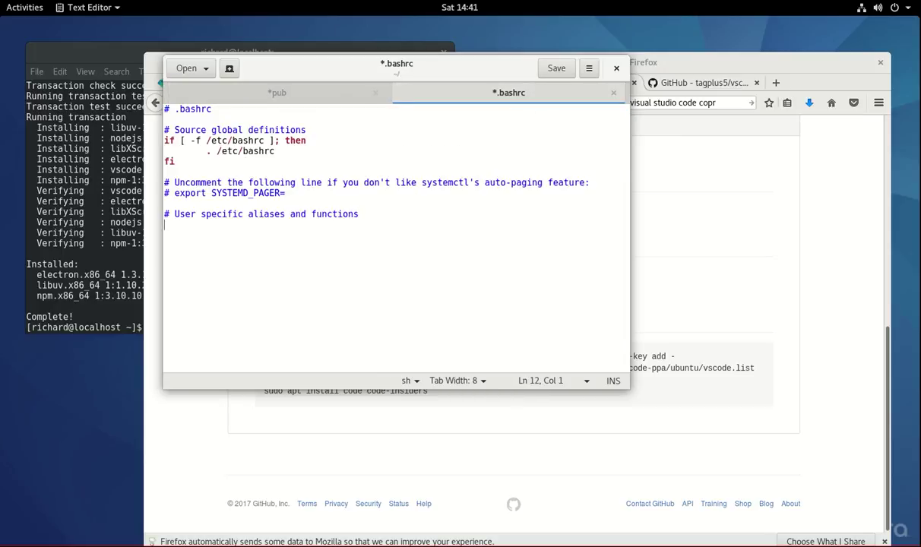
type("export PATH=${PATH}:/<location of dart-skd>/bin export PATH=\"$PATH\":\"~/.pub-cache/bin\"")
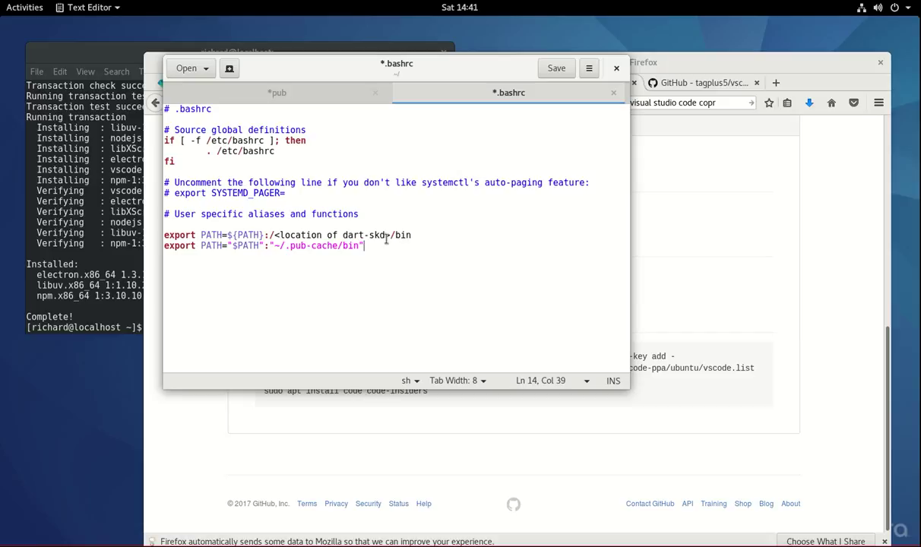
left_click_drag(390, 236, 277, 235)
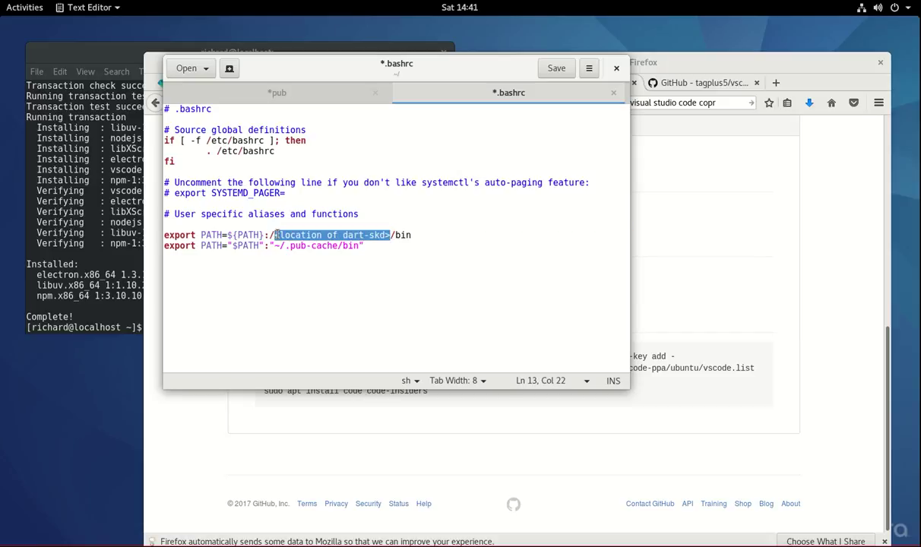
type("/h")
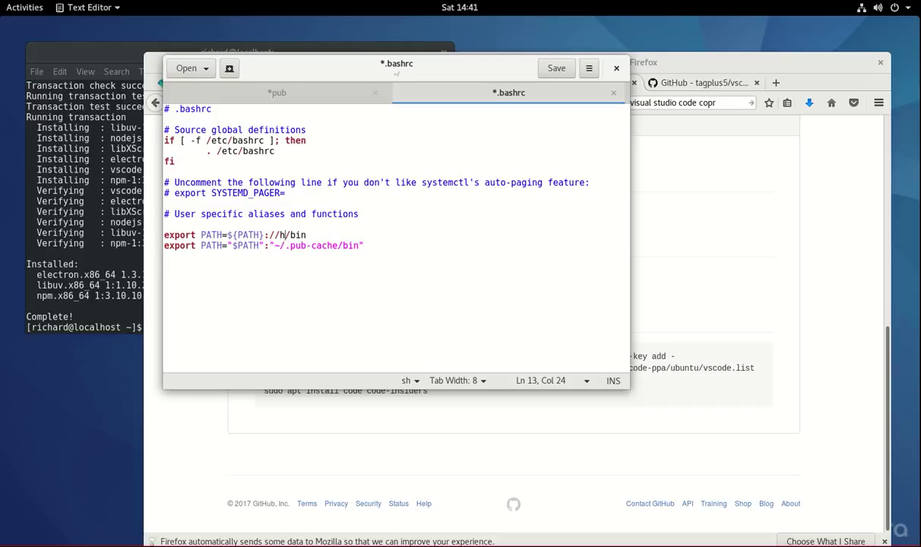
type("ome")
key("BackSpace")
key("BackSpace")
key("BackSpace")
key("BackSpace")
key("BackSpace")
type("home")
type("/richard")
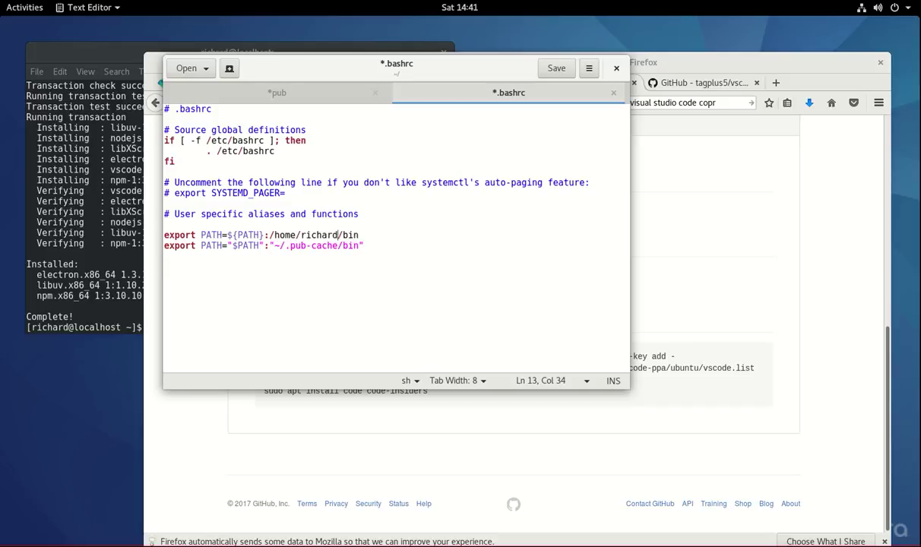
type("/da")
type("rt-")
type("sdk/")
left_click(542, 68)
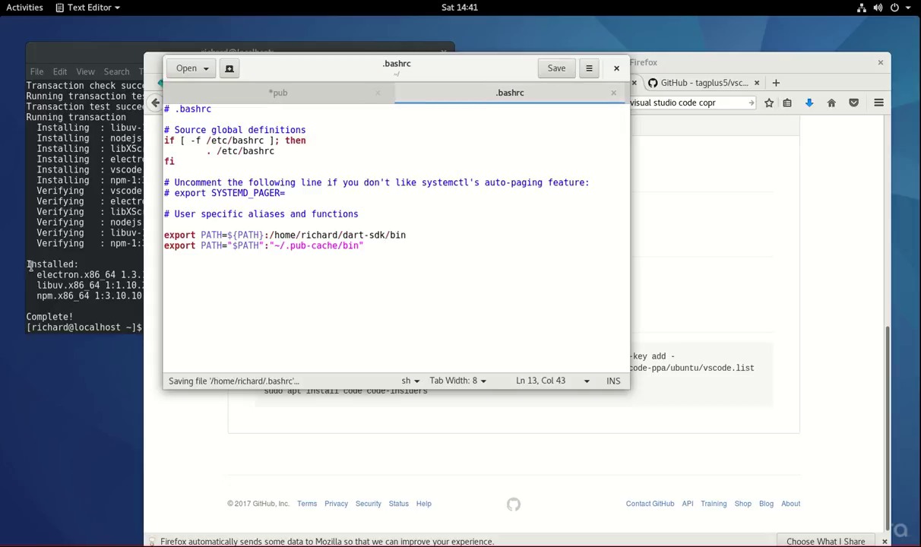
- Open the dart-sdk folder in Files, then return to Home, leaving dart-sdk unchanged
left_click(14, 9)
left_click(23, 292)
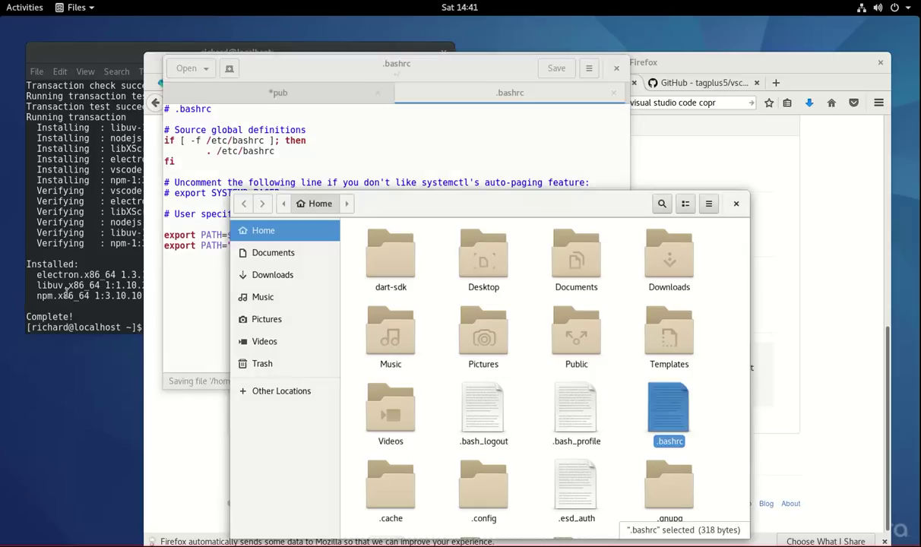
double_click(403, 284)
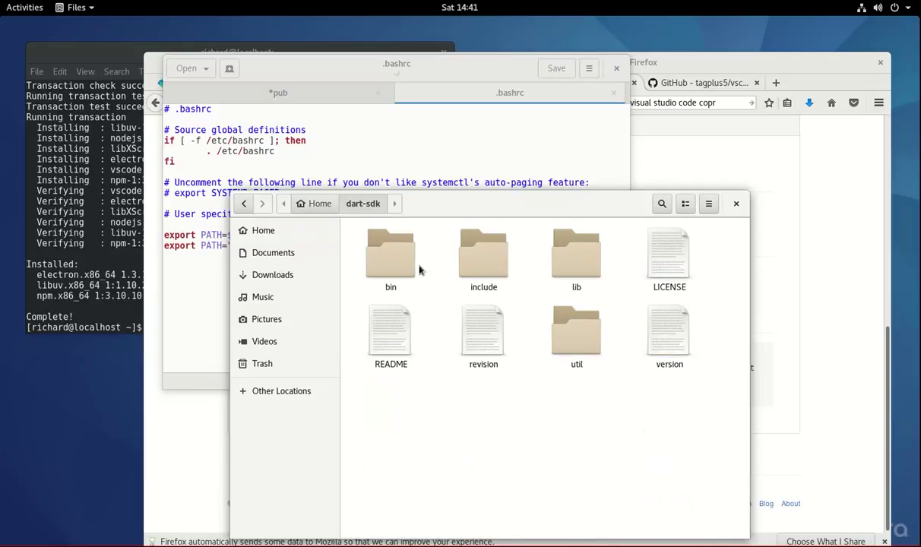
left_click(320, 204)
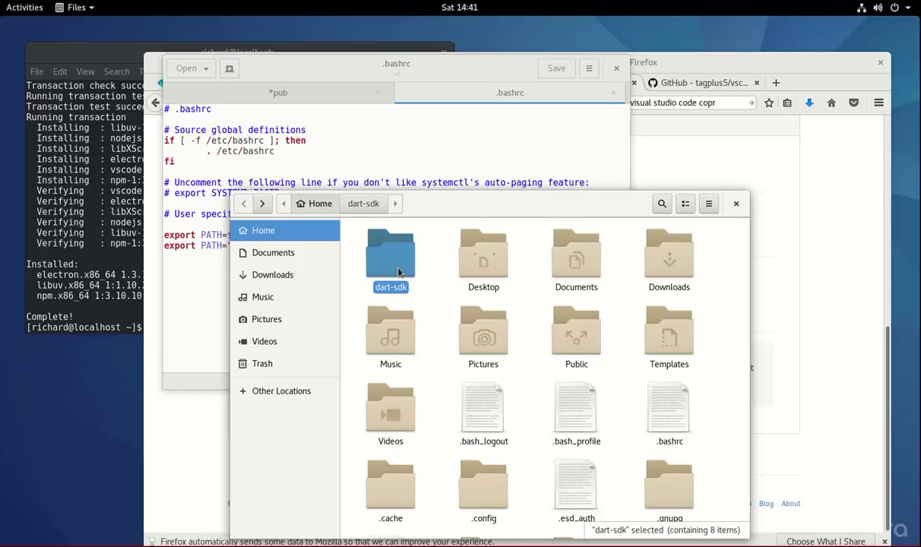
right_click(398, 272)
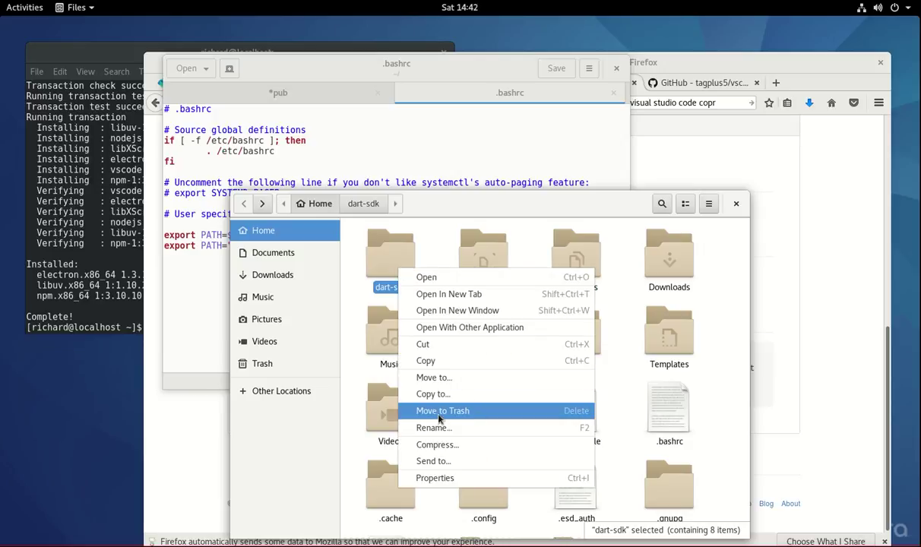
left_click(411, 228)
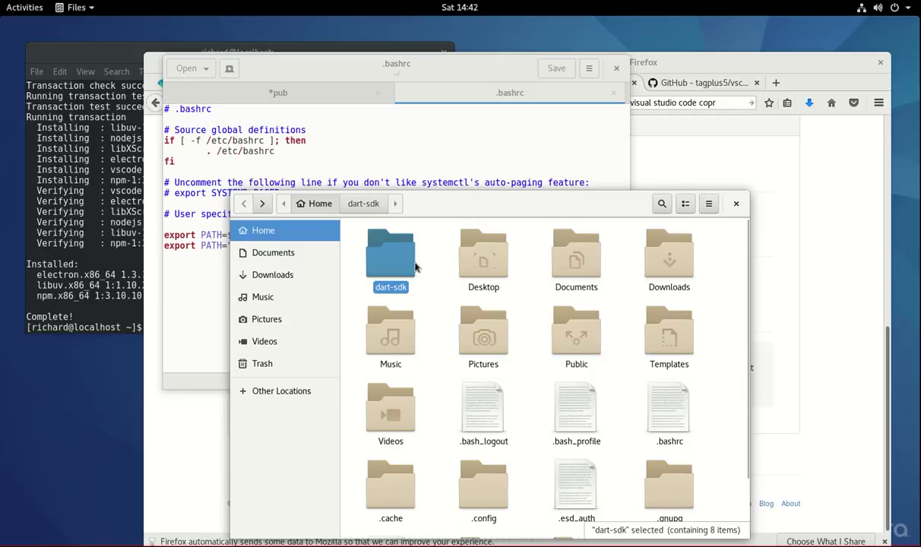
- Save .bashrc and close Text Editor, saving the pub notes as well
left_click(522, 143)
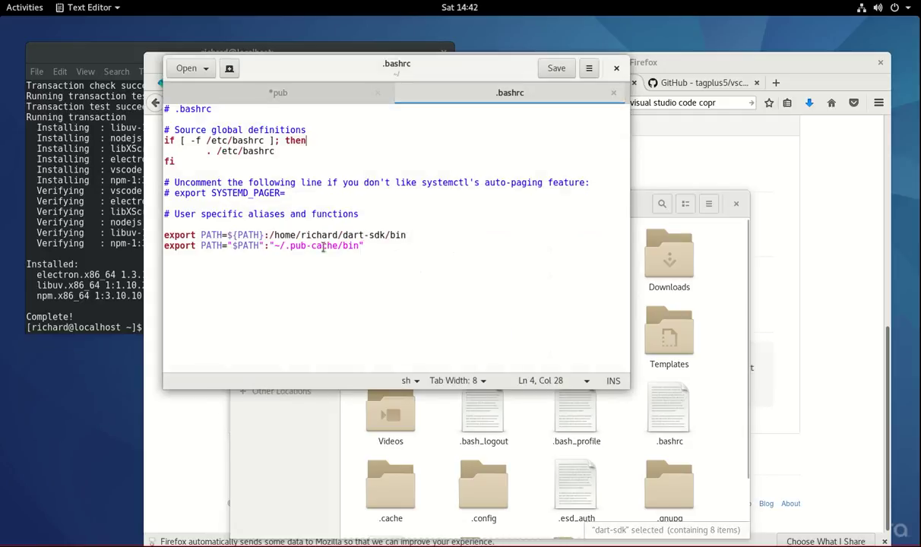
left_click(551, 68)
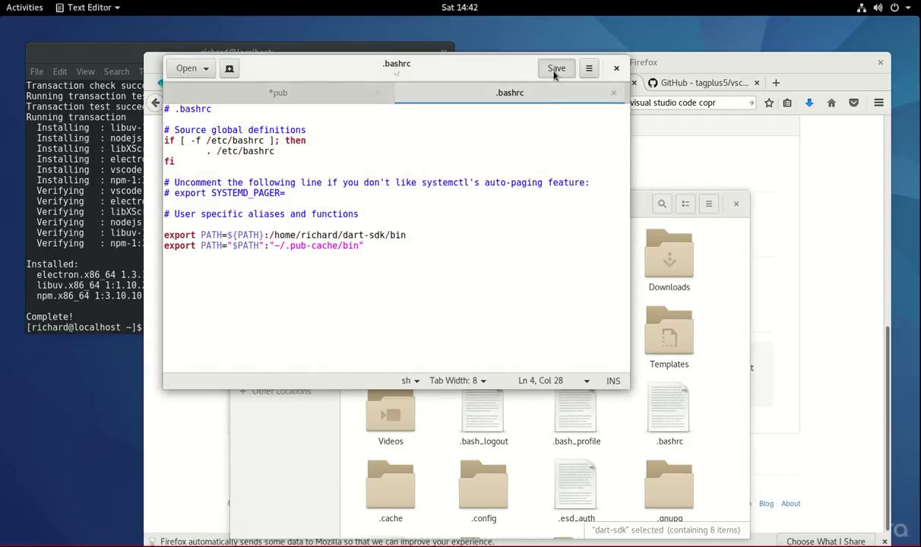
left_click(616, 69)
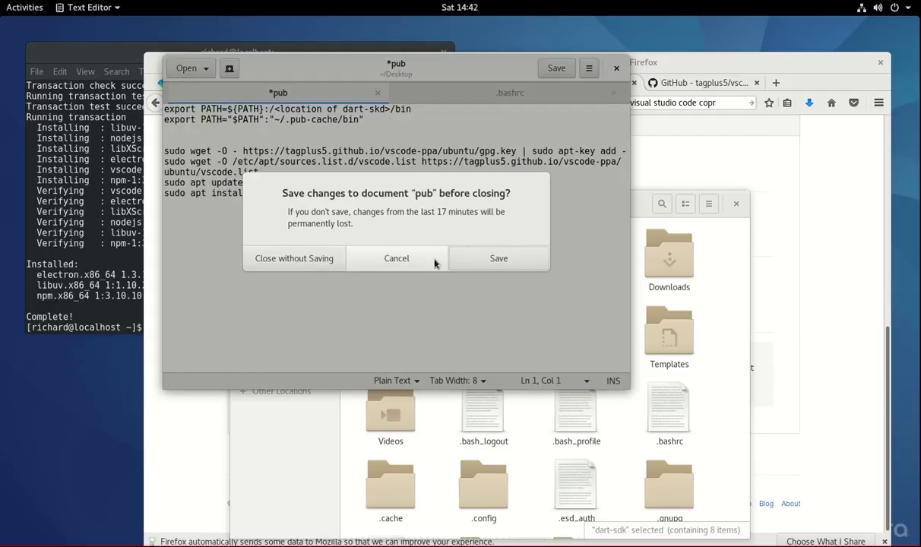
left_click(489, 258)
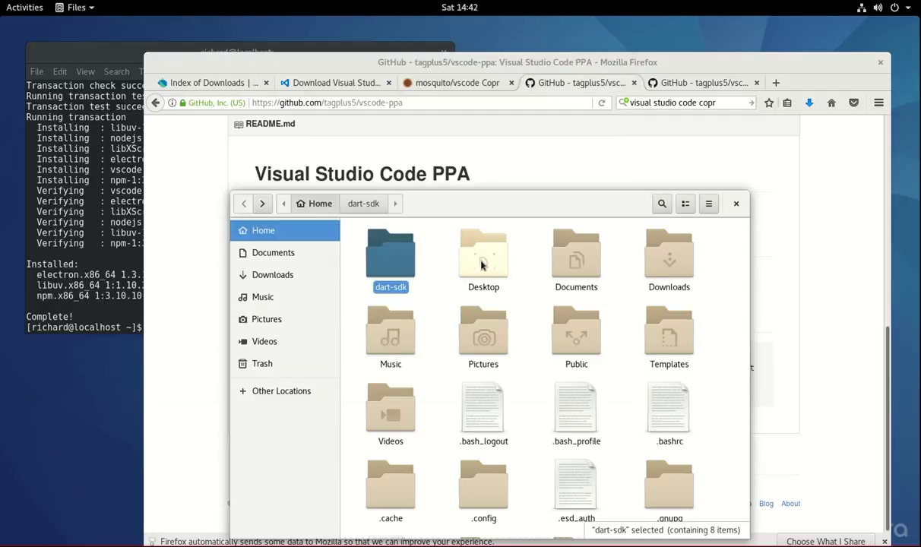
- Turn off hidden files in Files, close Files, and bring Terminal to the front
left_click(422, 304)
left_click(708, 203)
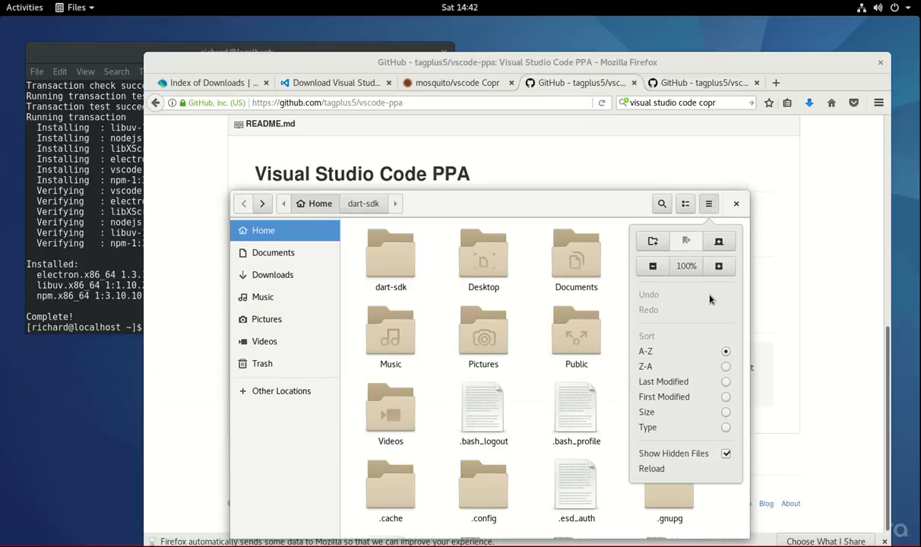
left_click(712, 454)
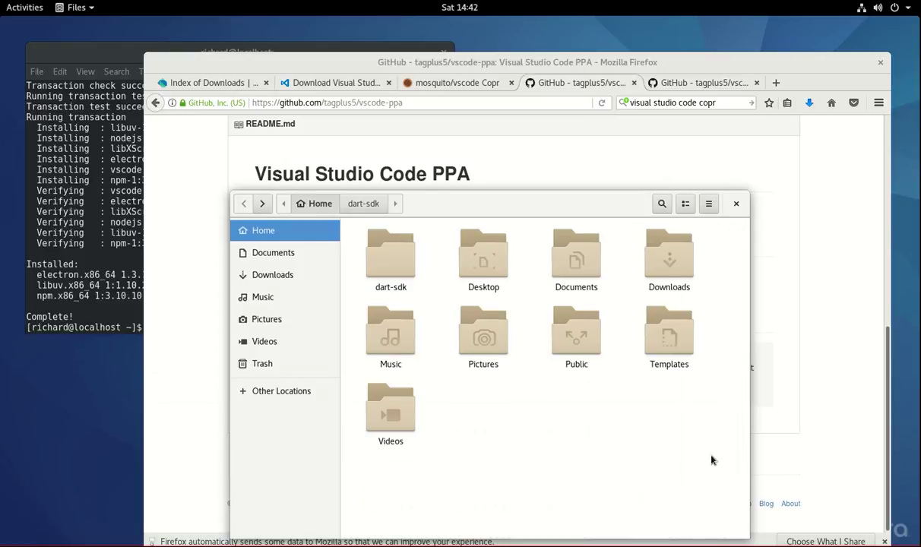
left_click(735, 203)
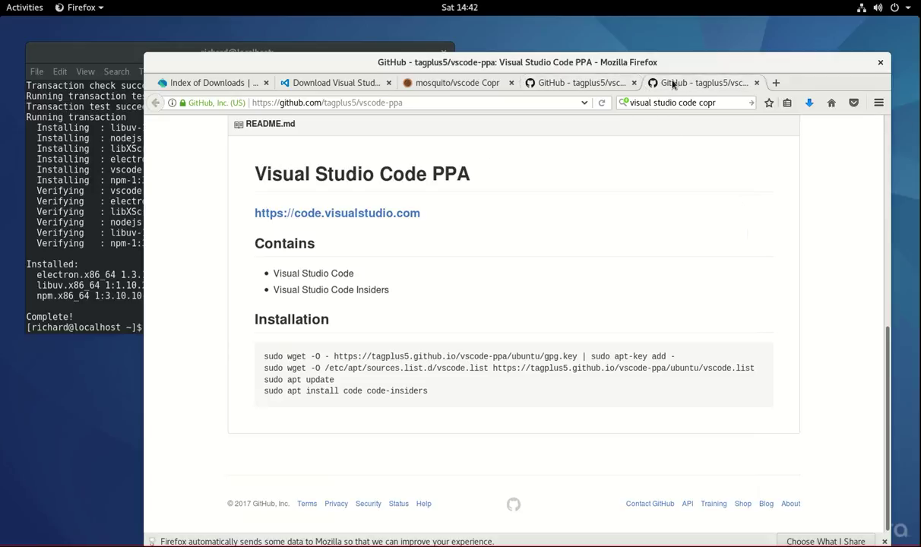
left_click(97, 251)
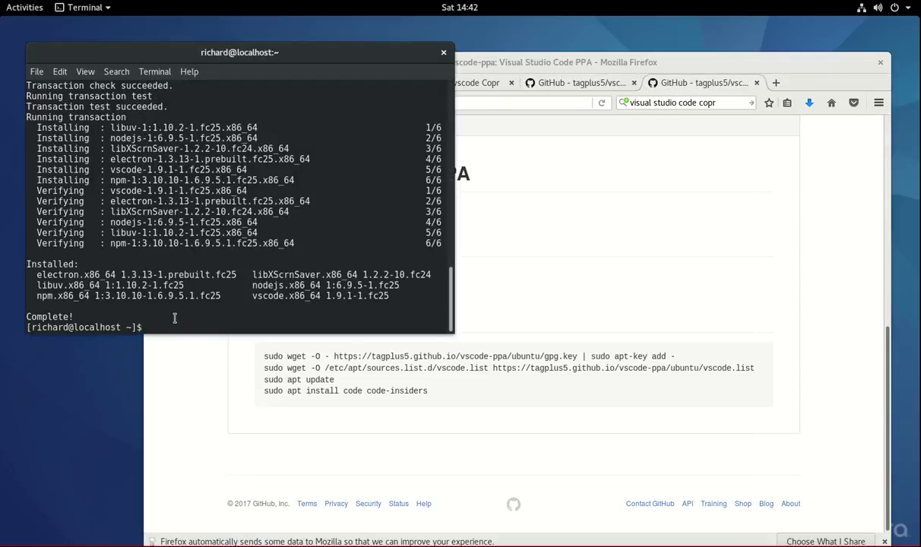
- Close Terminal, add Visual Studio Code to Favorites from the app grid, and launch it
left_click(445, 55)
left_click(26, 10)
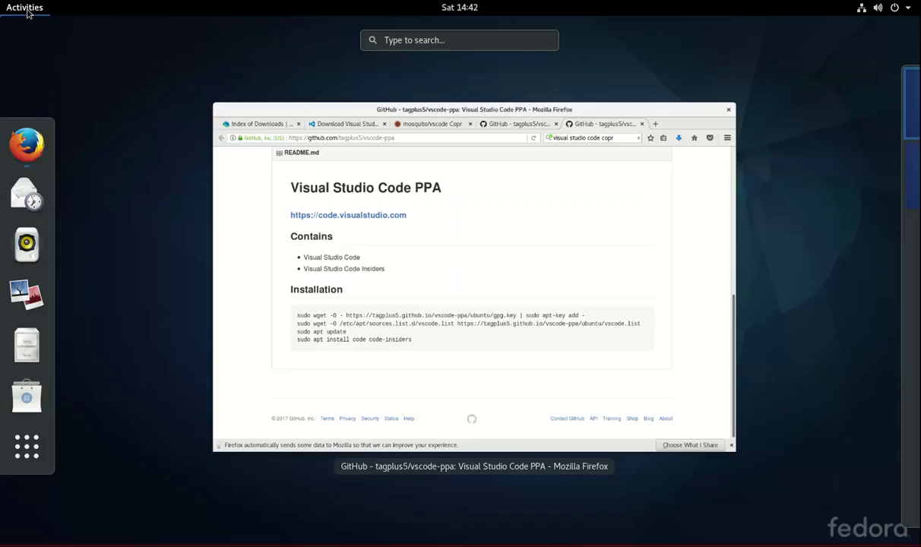
left_click(29, 441)
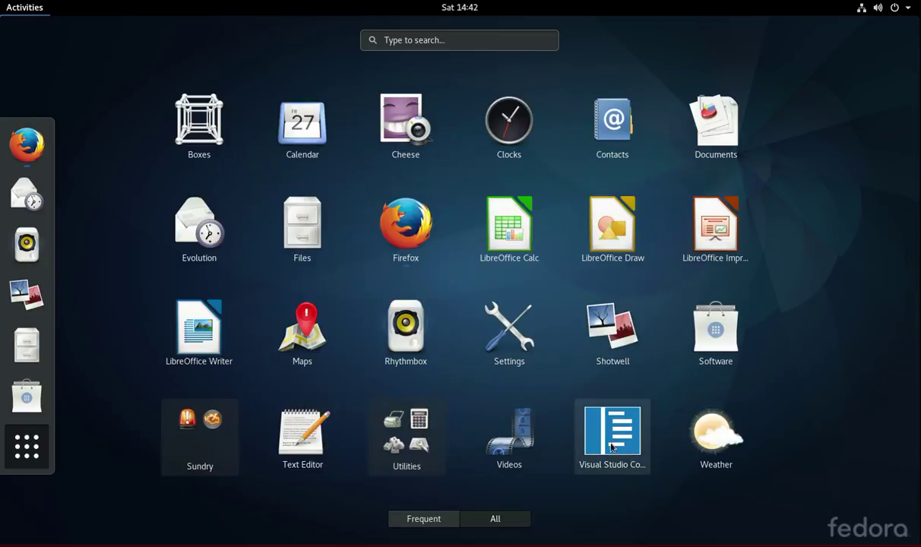
right_click(612, 447)
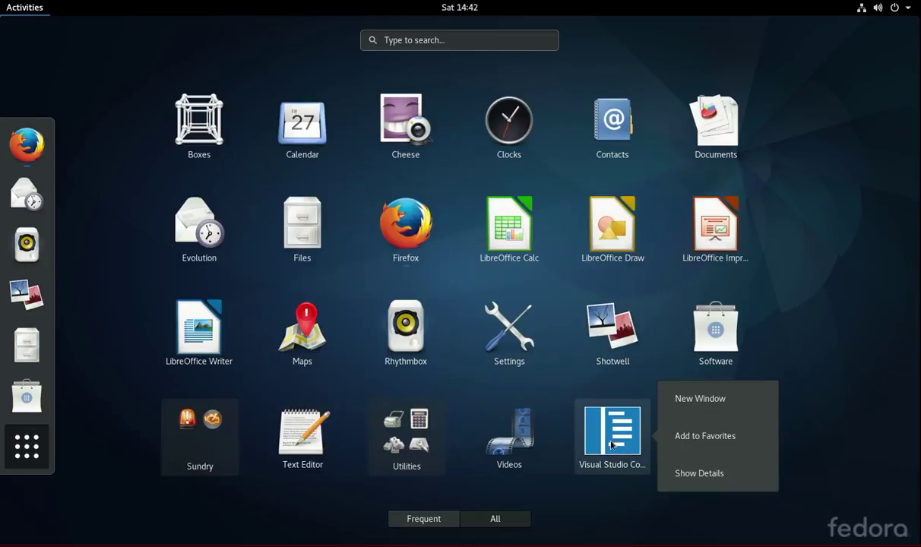
left_click(690, 438)
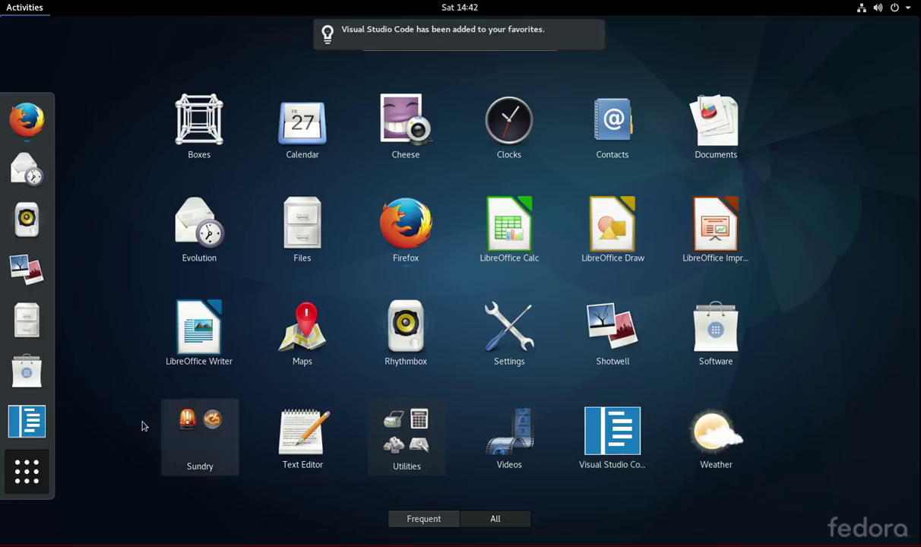
left_click(26, 421)
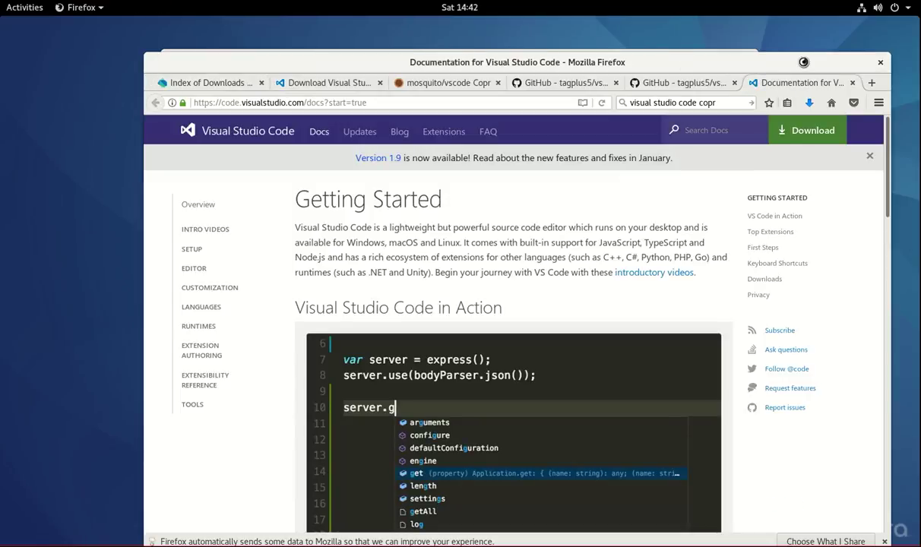
- Install the Dart Code extension from the Extensions panel and reload the window
left_click_drag(760, 61, 673, 112)
left_click(594, 64)
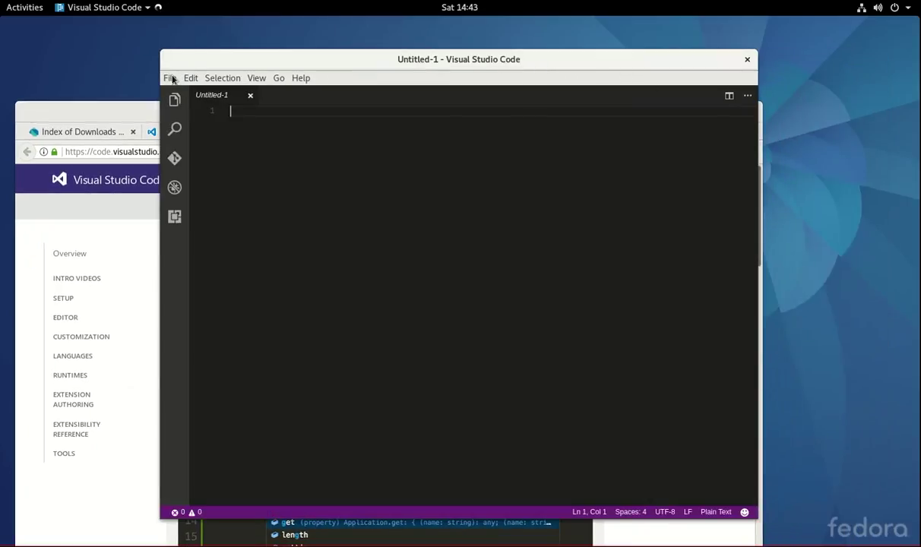
left_click(253, 78)
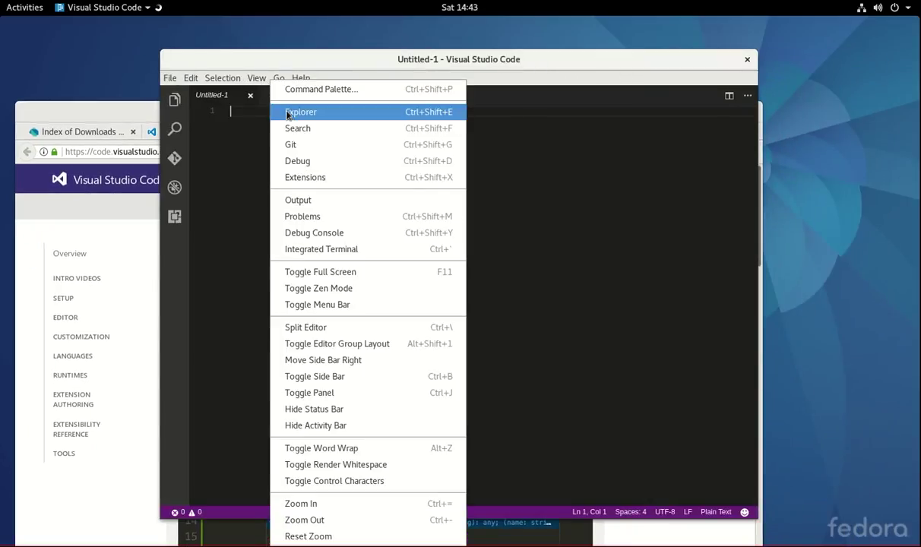
left_click(255, 77)
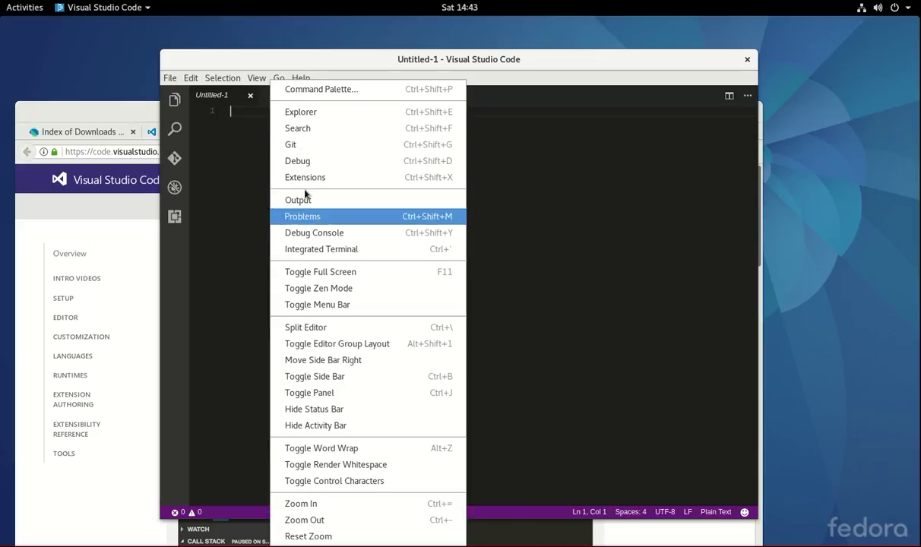
left_click(297, 177)
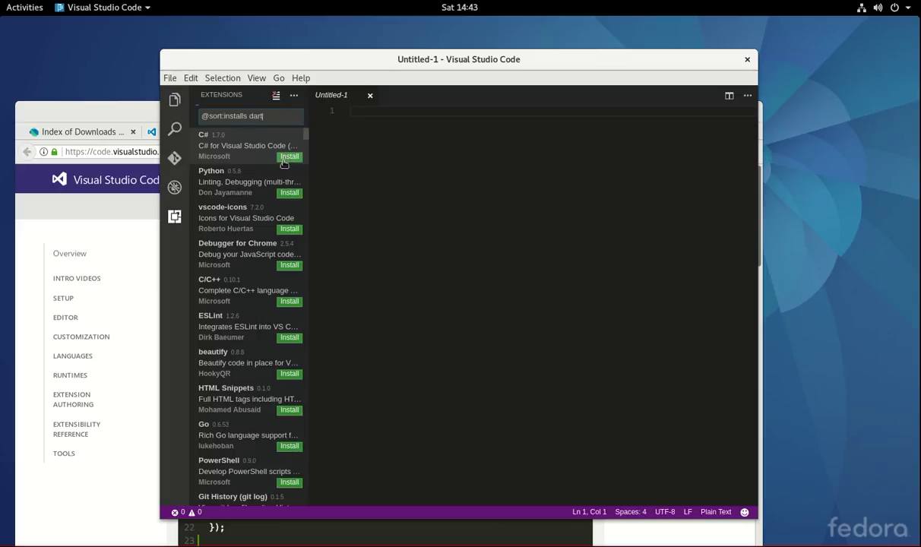
left_click(289, 156)
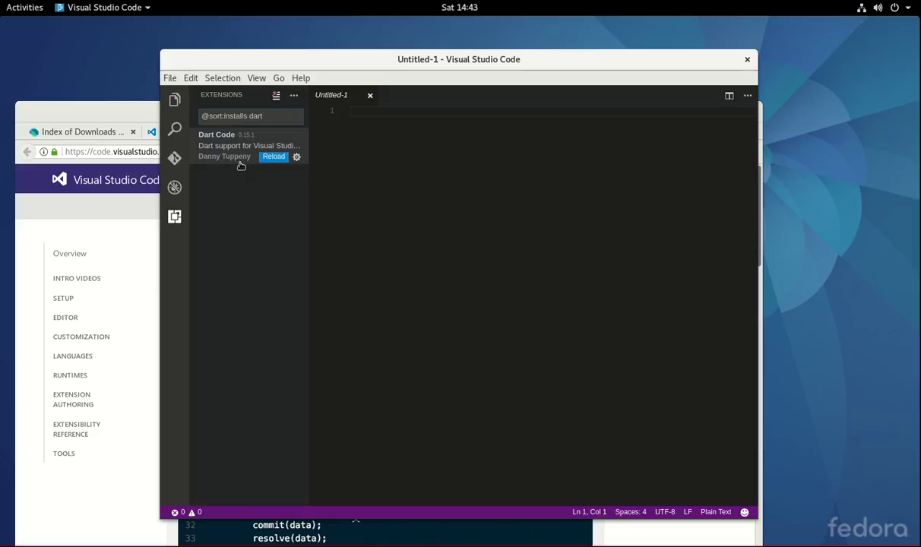
left_click(271, 157)
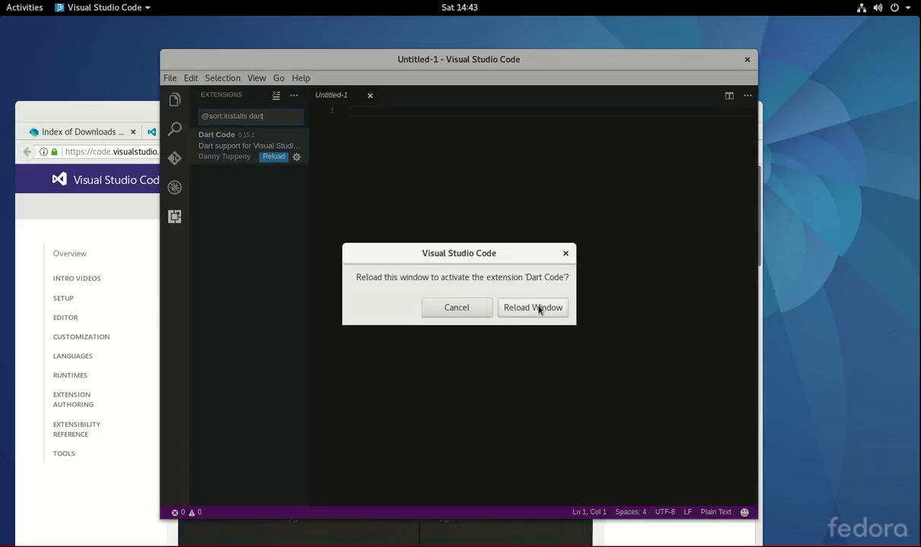
left_click(535, 307)
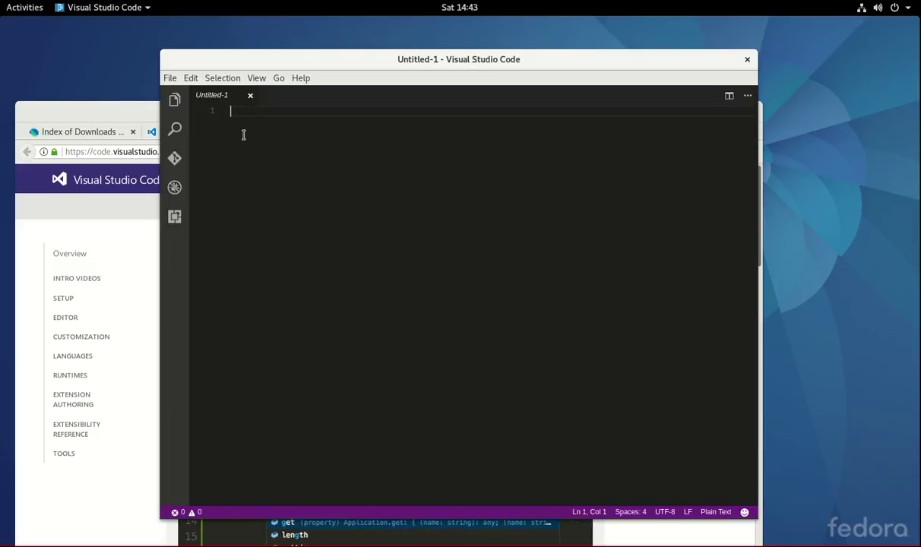
- Close VS Code and open Documents/dartium-linux-x64-stable-1.22.1.0 in Files
left_click(747, 61)
left_click(25, 9)
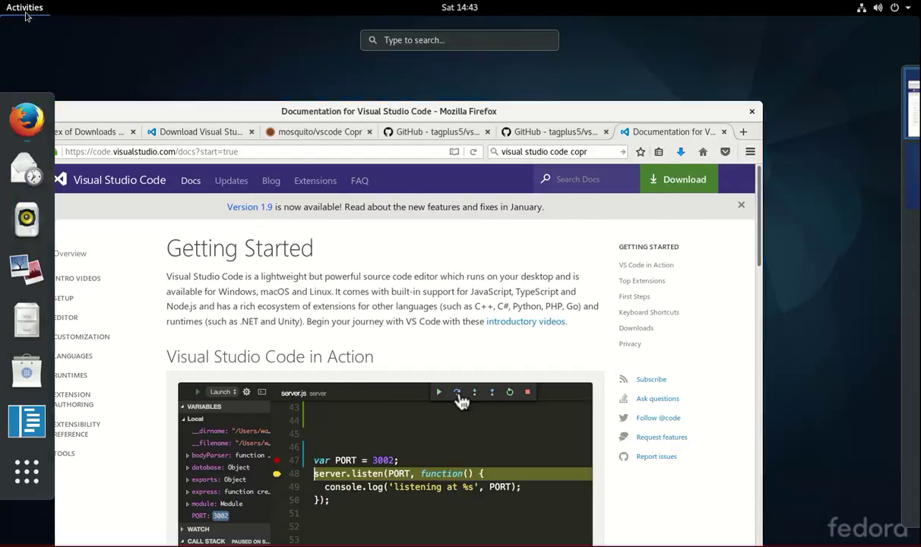
left_click(27, 320)
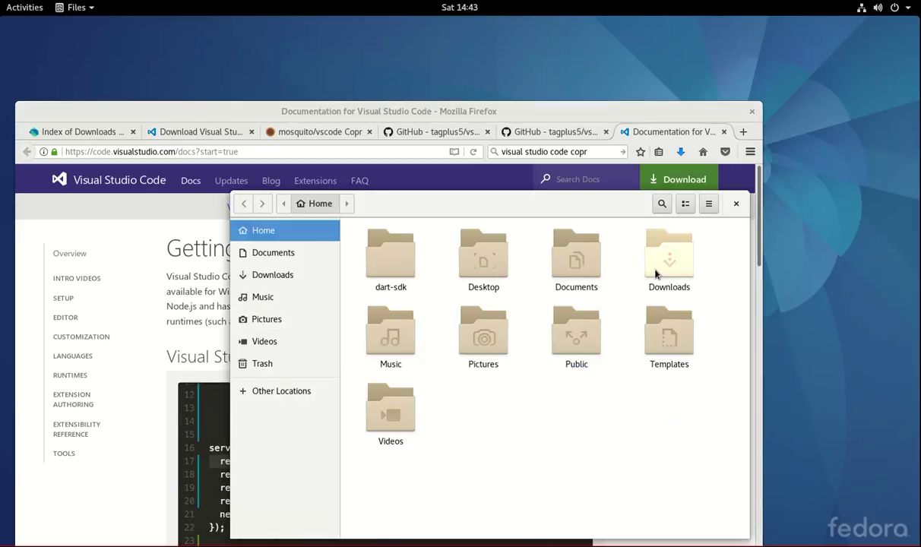
double_click(586, 279)
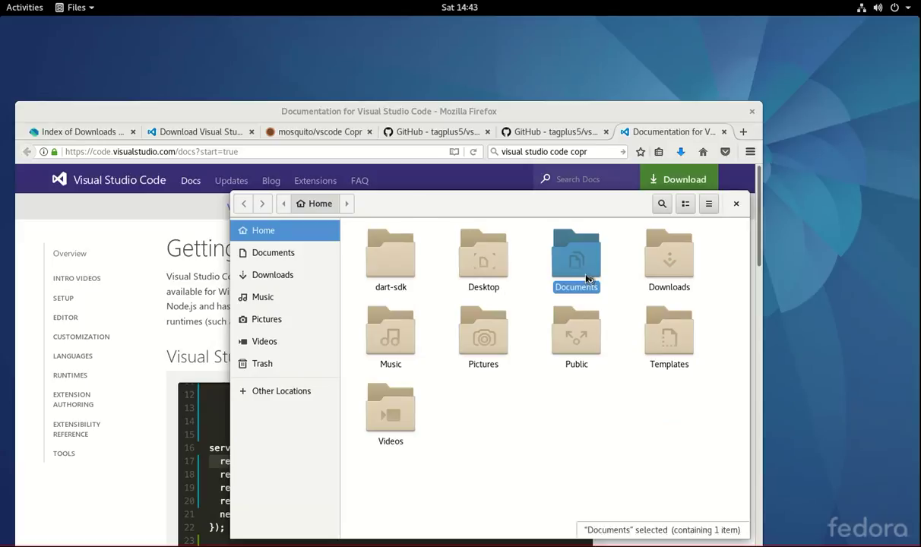
left_click(393, 255)
double_click(393, 255)
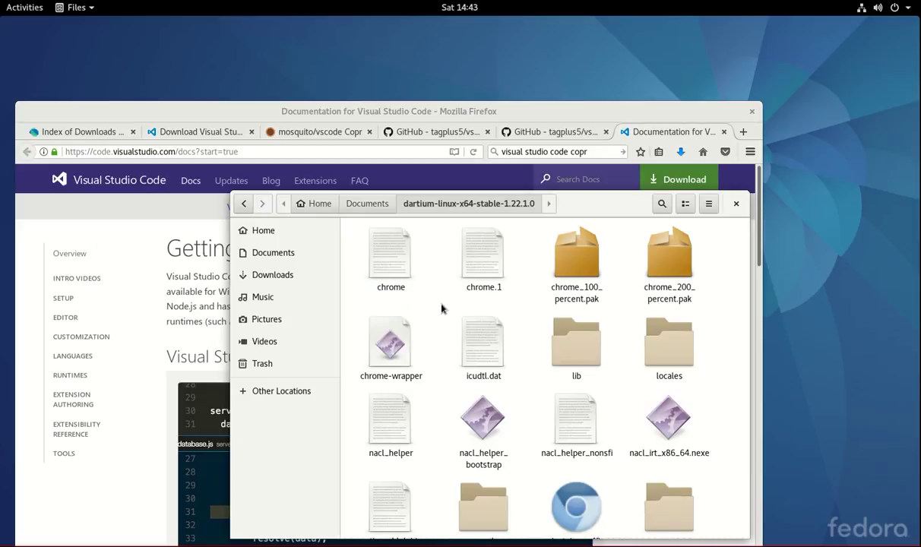
- Set executable text files to 'Ask what to do' in Files Preferences > Behavior
left_click(79, 9)
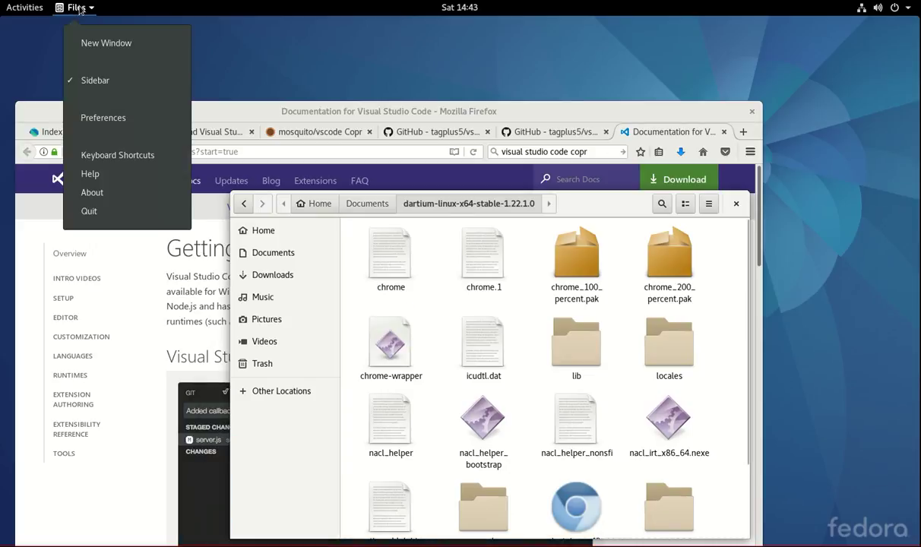
left_click(92, 119)
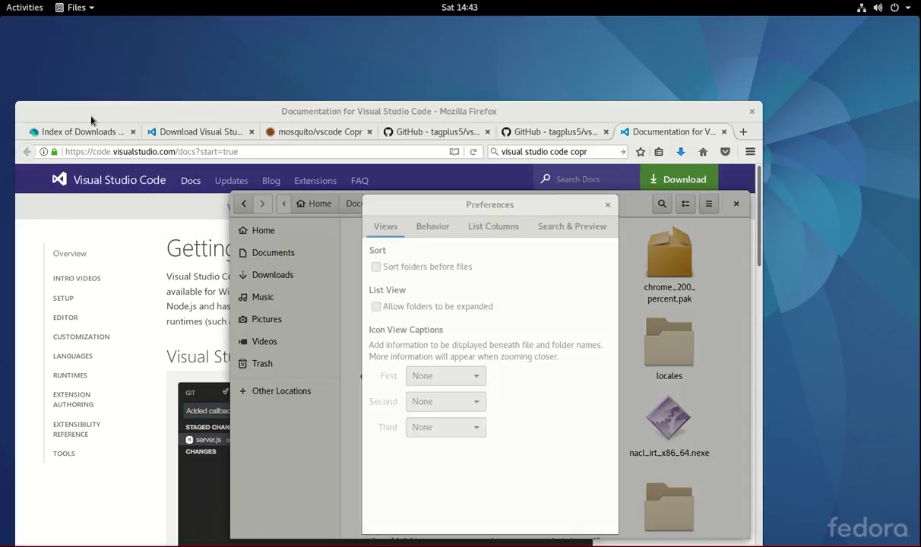
left_click(442, 228)
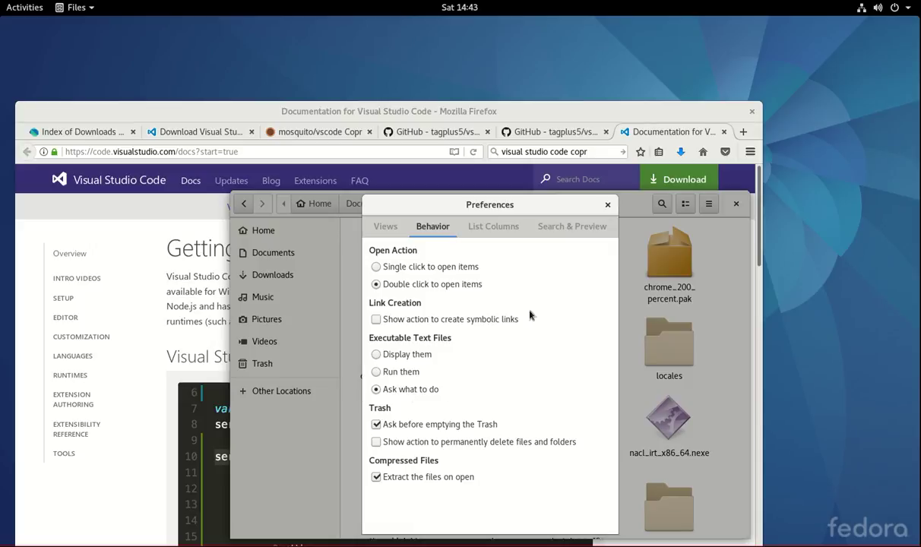
left_click(608, 204)
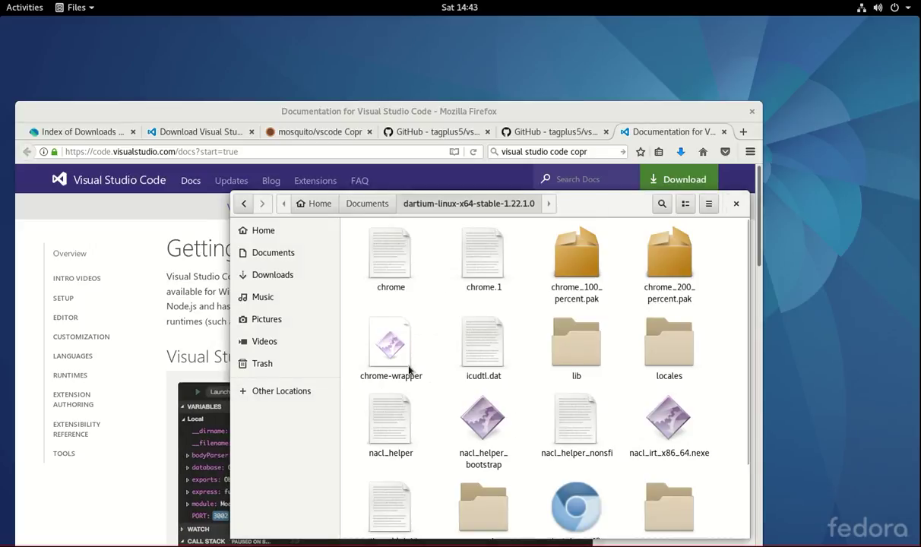
double_click(380, 343)
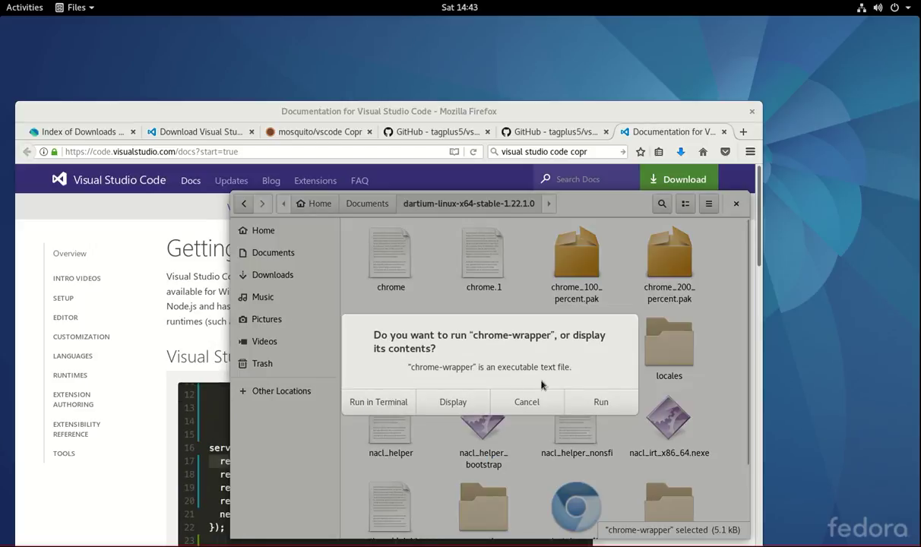
left_click(602, 404)
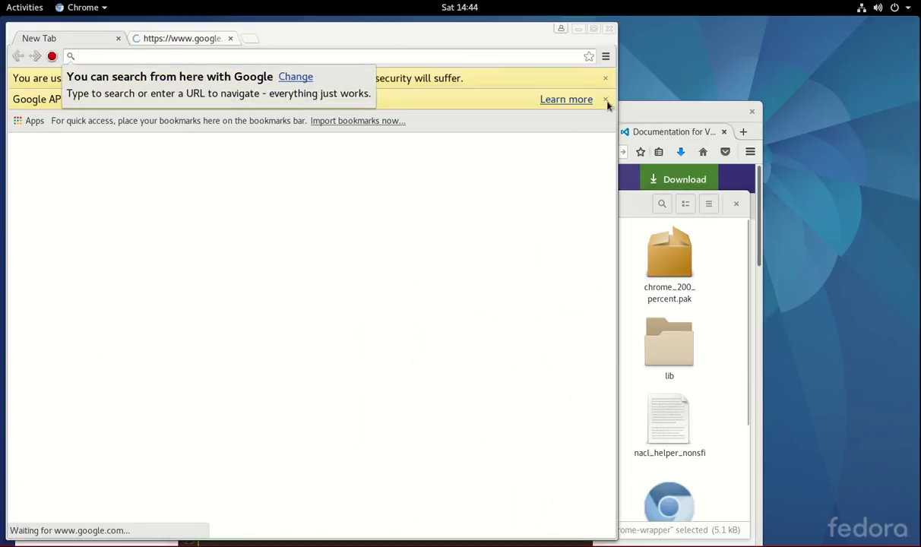
left_click(606, 98)
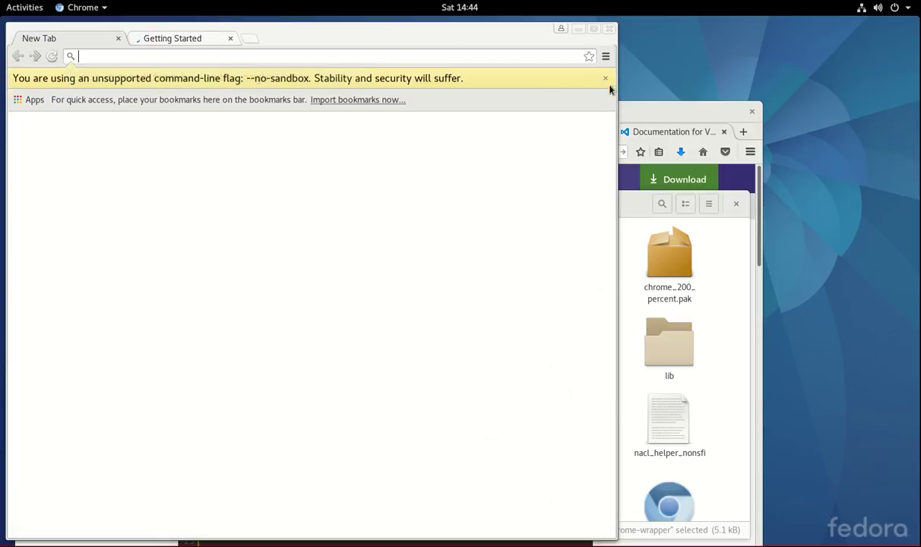
left_click(605, 77)
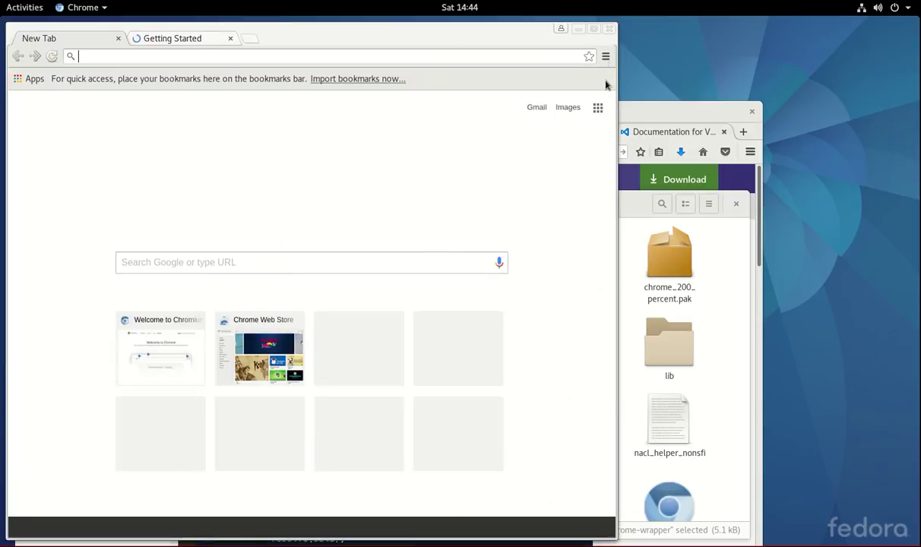
left_click(611, 30)
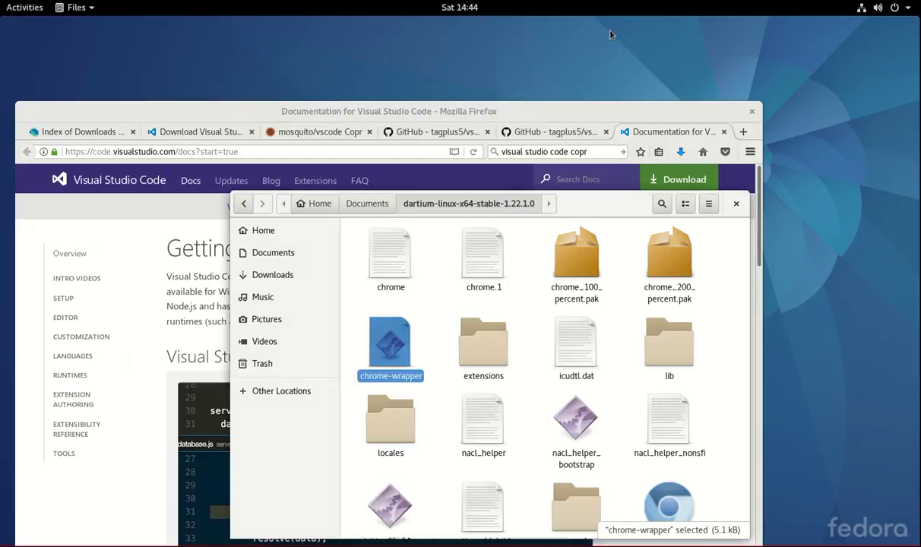
- Add Chromium to Favorites from Show Applications, then return to the window overview
left_click(26, 10)
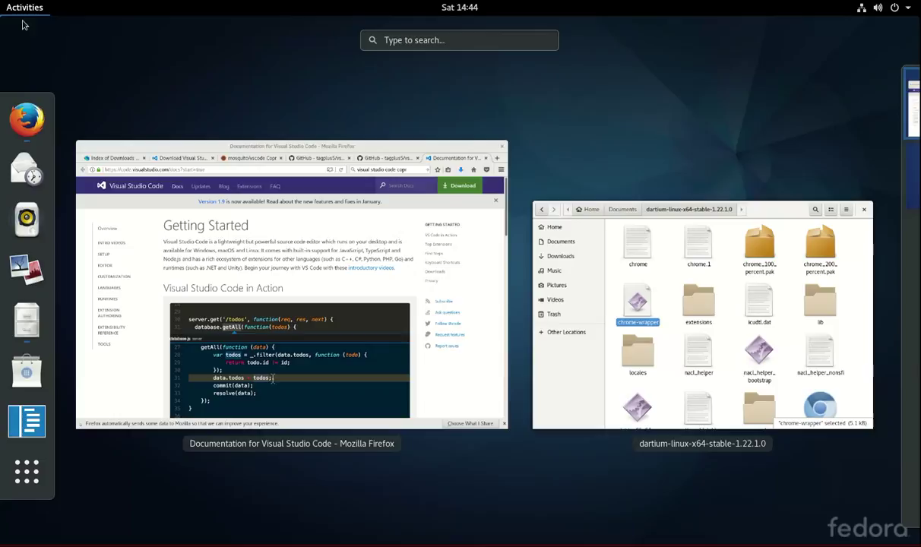
left_click(16, 476)
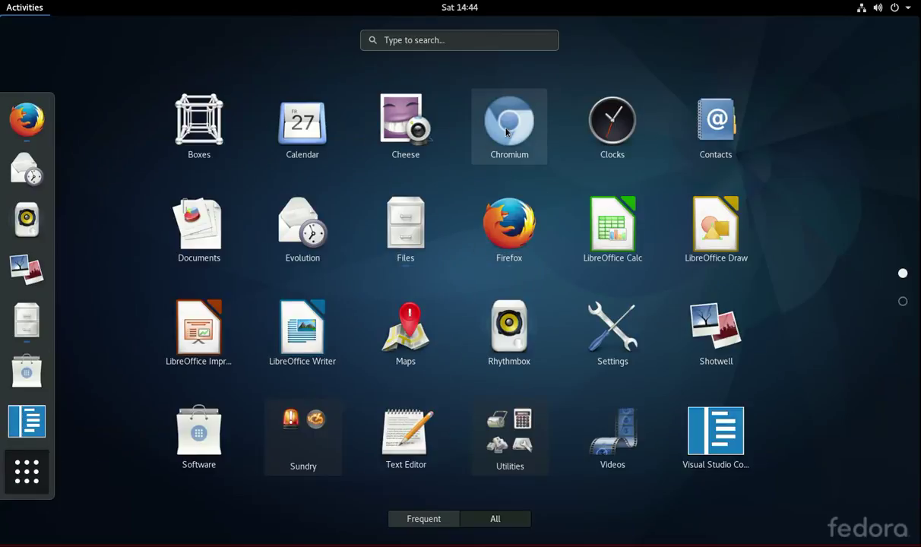
right_click(506, 132)
left_click(572, 127)
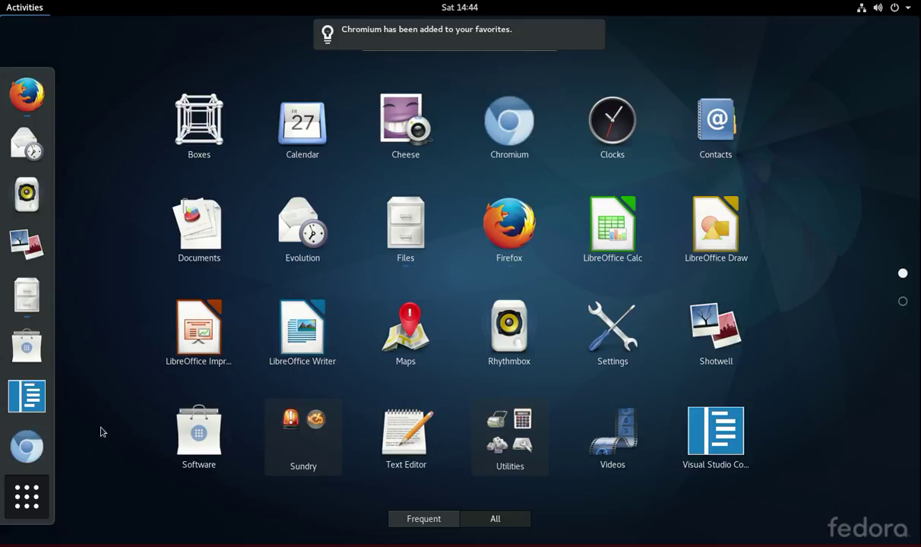
left_click(38, 486)
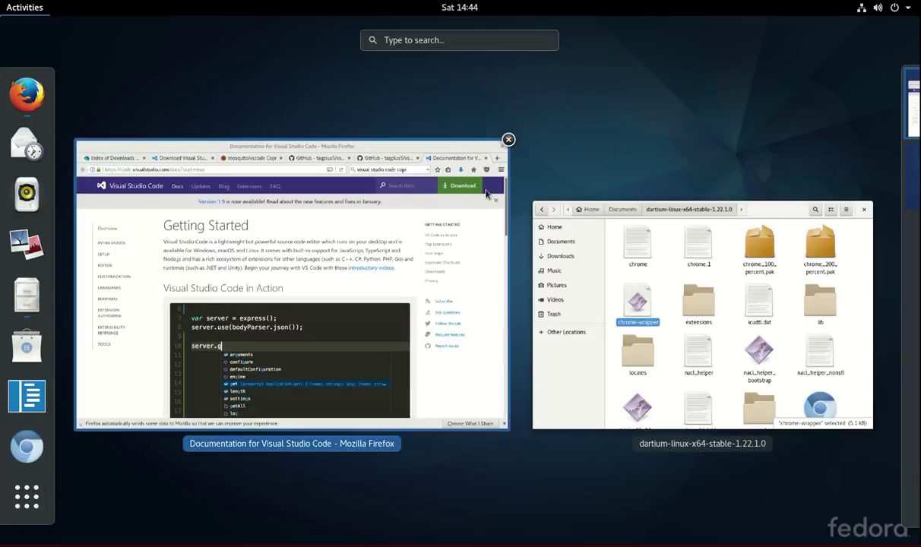
left_click(430, 153)
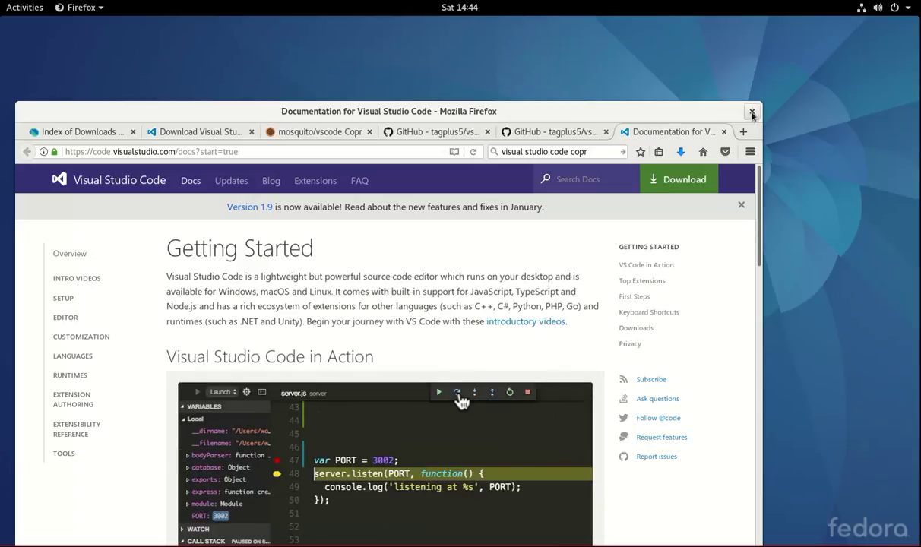
left_click(27, 9)
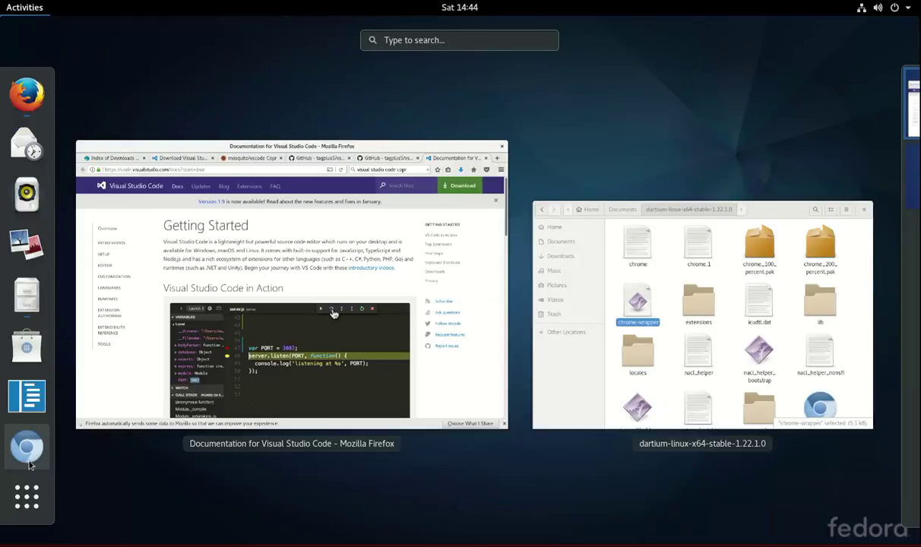
- Open Terminal and run 'pub global activate stagehand'
left_click(27, 495)
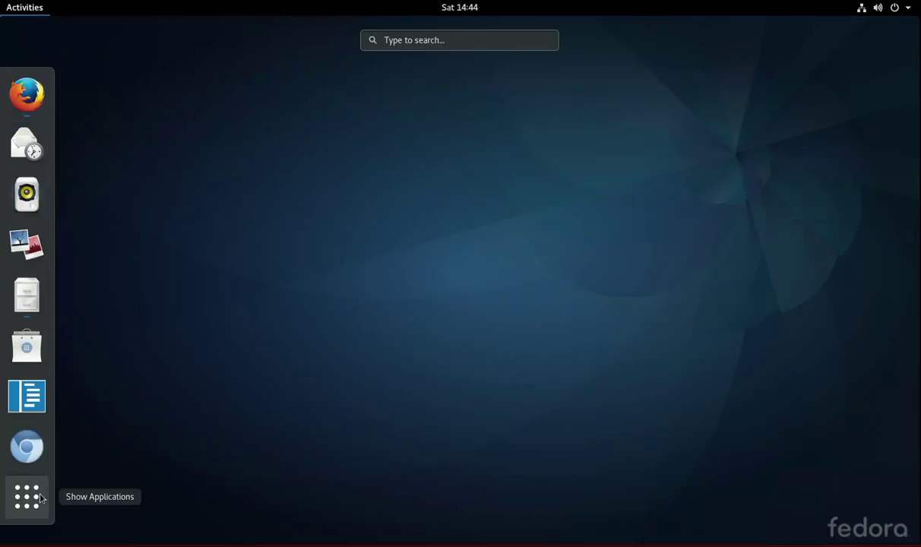
type("ter")
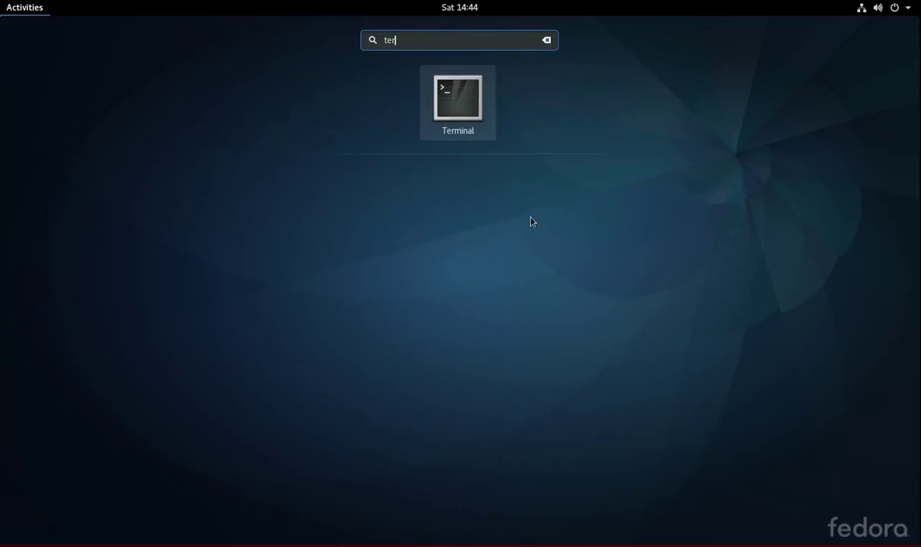
left_click(471, 121)
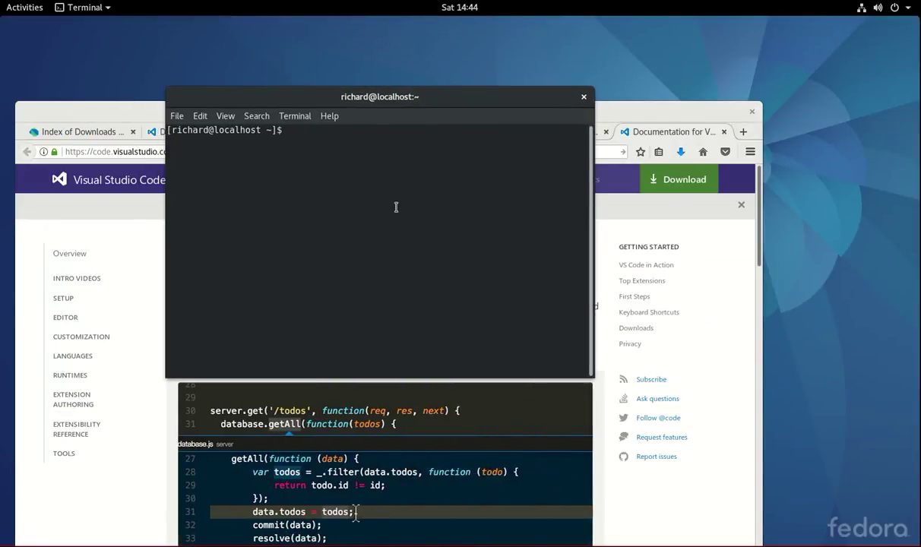
type("pub ")
type("global a")
type("ctivate stageh")
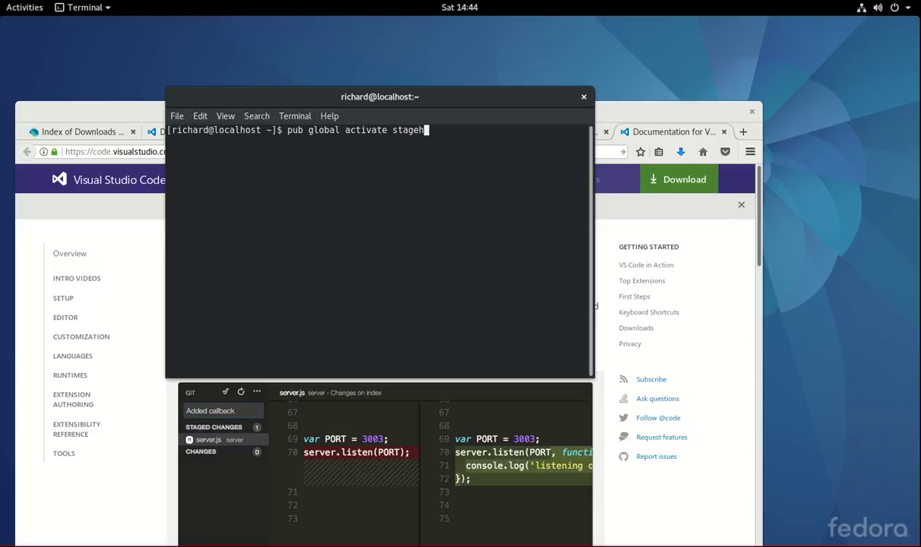
type("and")
key("Return")
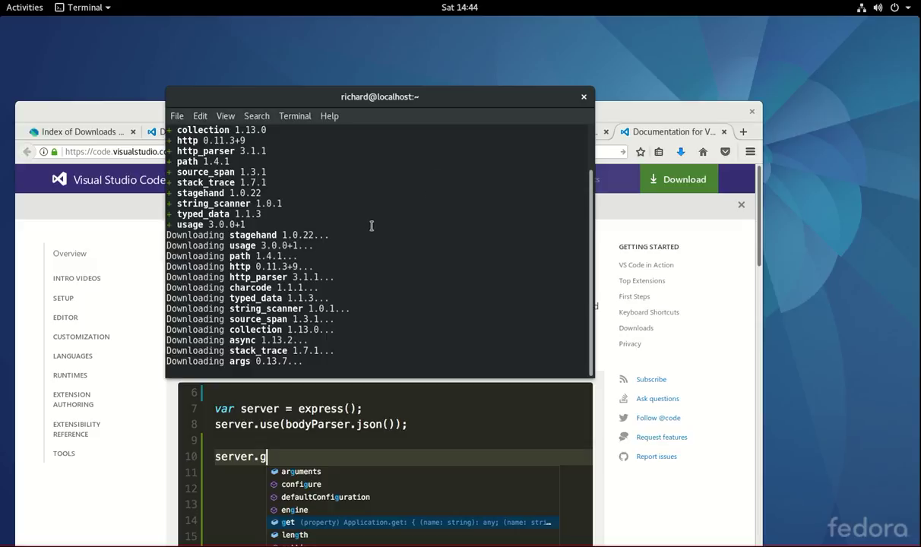
scroll(372, 226, "up", 2)
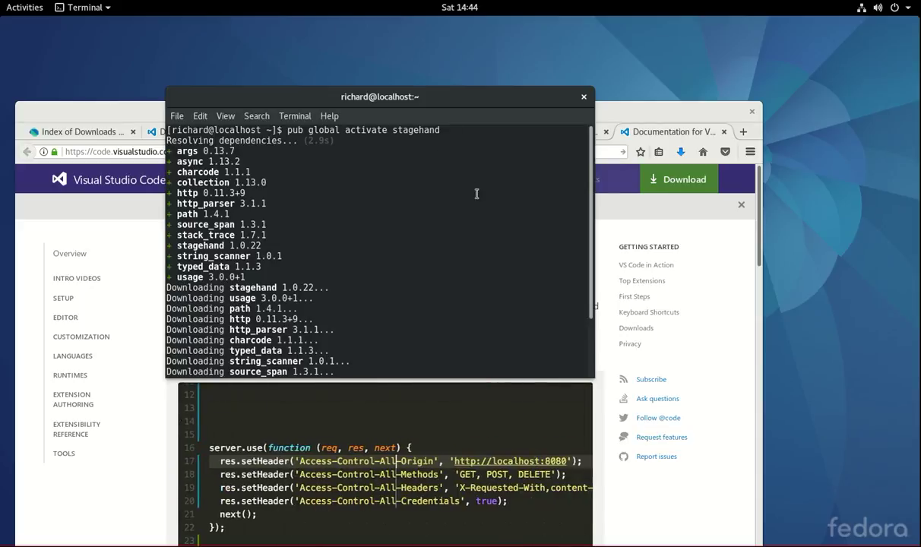
scroll(417, 237, "down", 1)
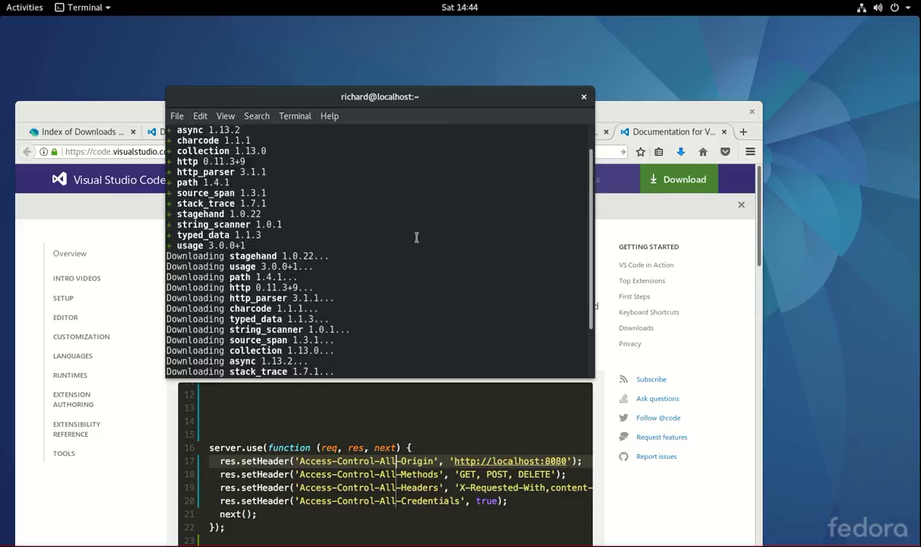
scroll(417, 236, "down", 2)
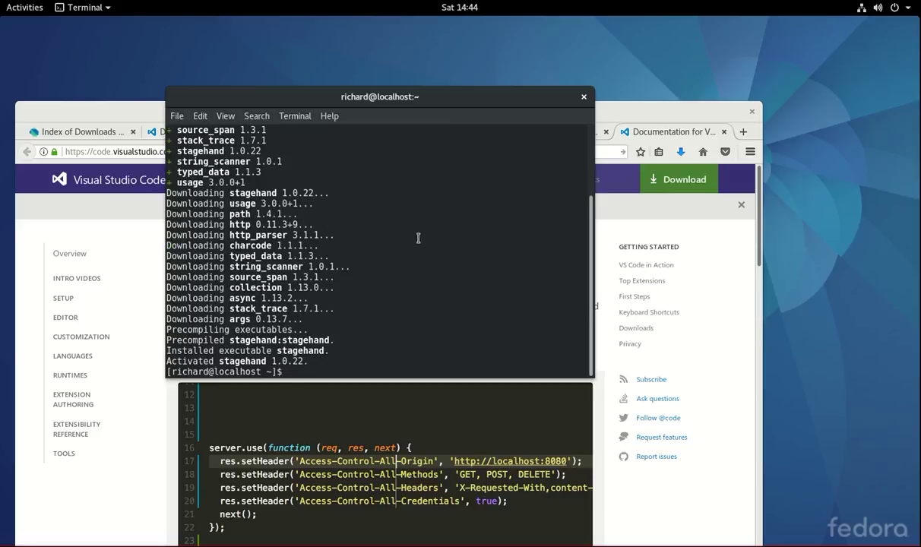
scroll(420, 227, "up", 3)
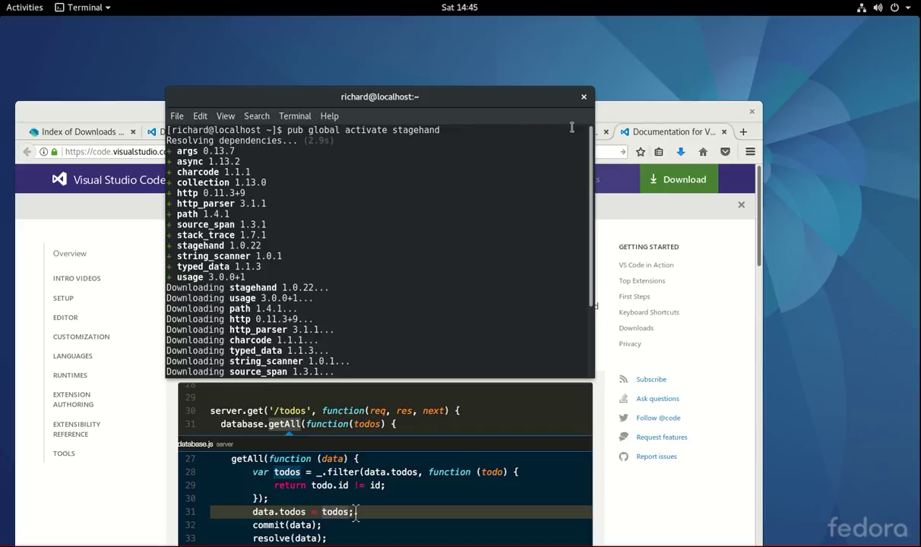
- Close Terminal, move Firefox aside, and relaunch Visual Studio Code showing an empty Untitled-1
left_click(584, 96)
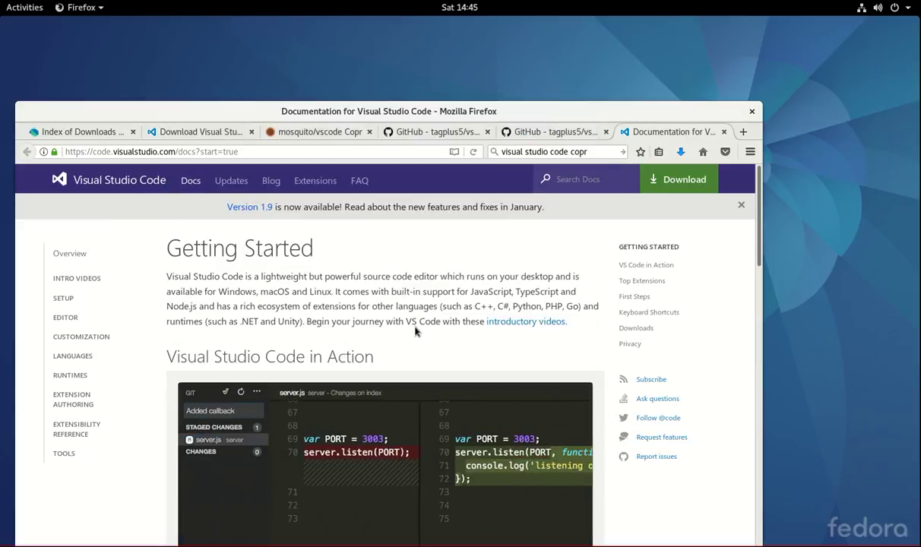
left_click_drag(395, 111, 460, 62)
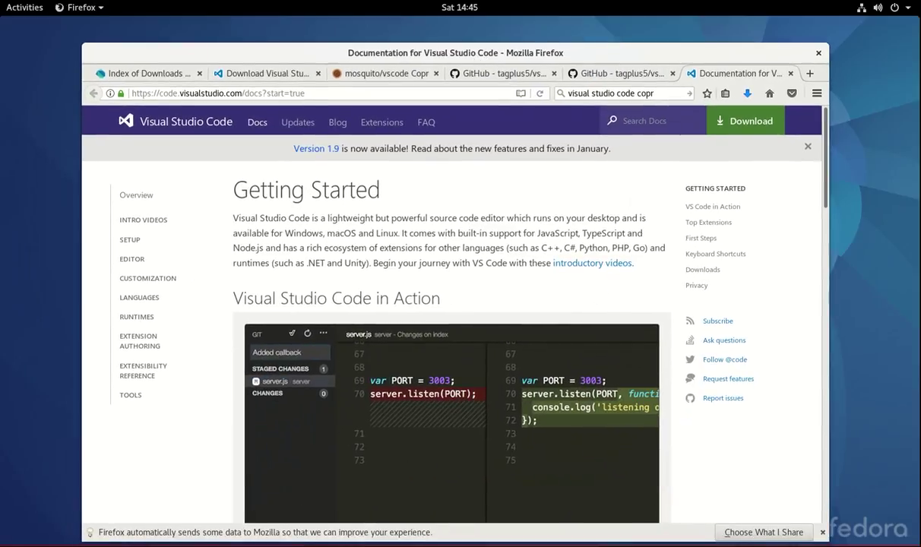
left_click(24, 6)
left_click(11, 401)
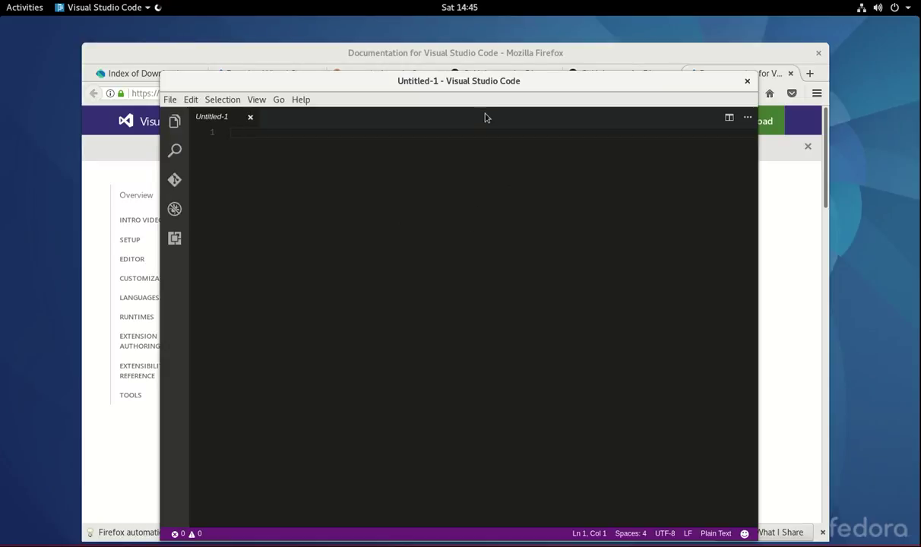
left_click_drag(483, 82, 475, 49)
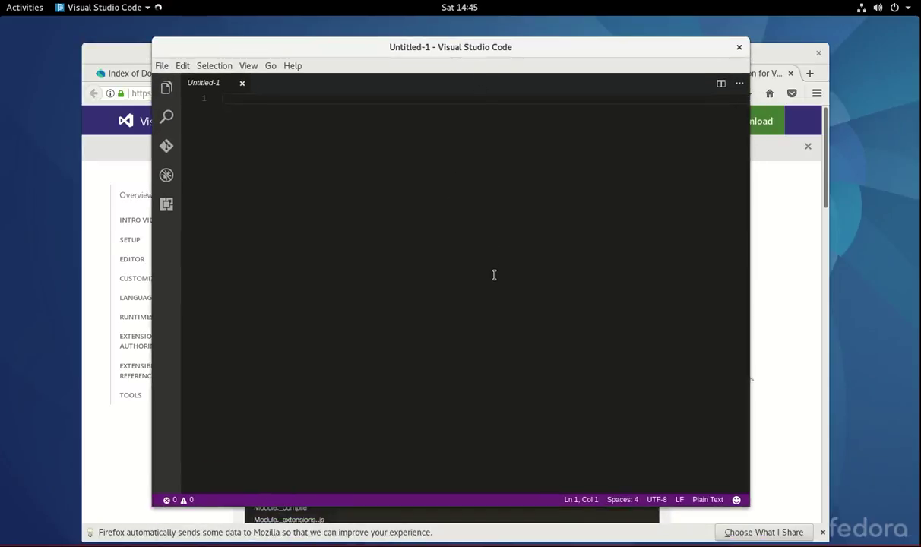